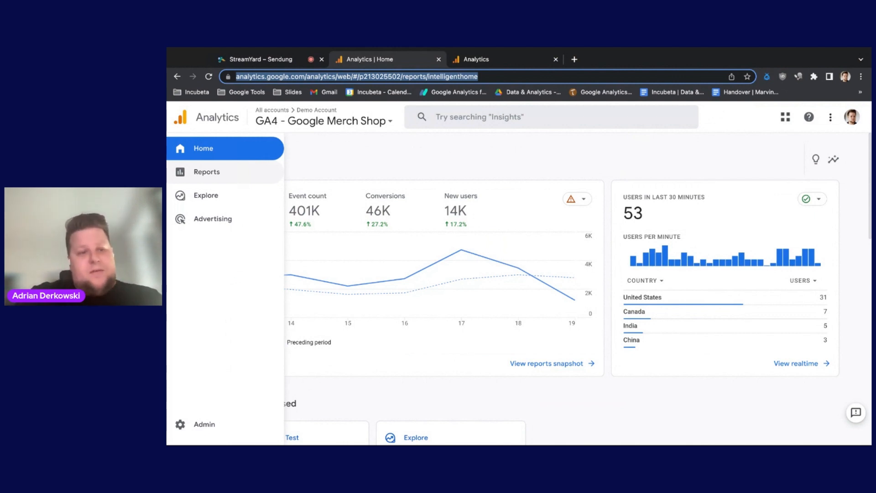
Step: Create a new blank exploration in the GA4 - Google Merch Shop property
click(202, 197)
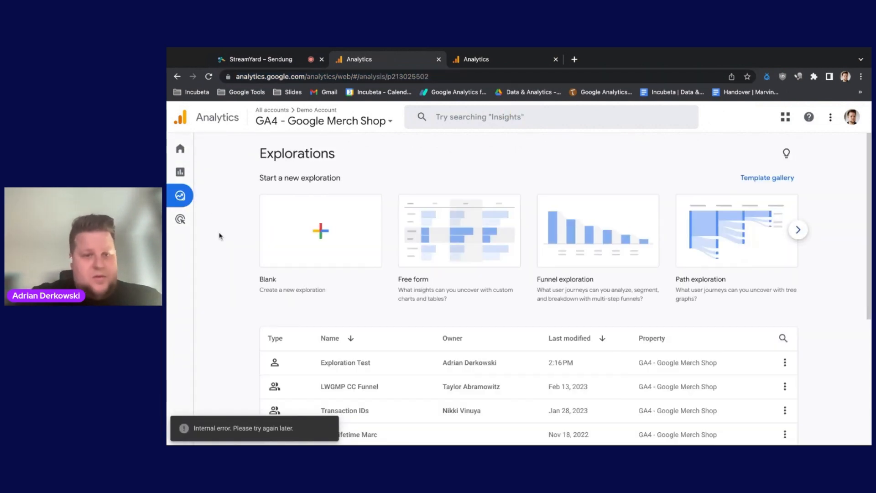
mouse_move(182, 197)
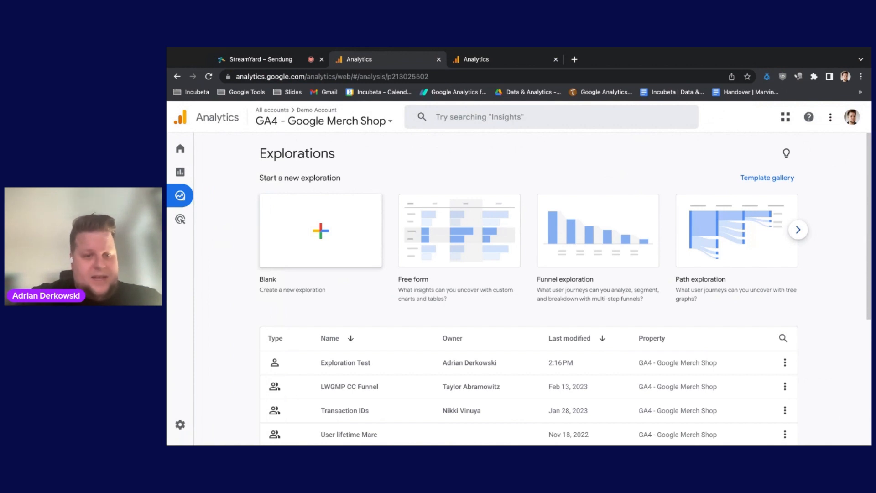
click(321, 231)
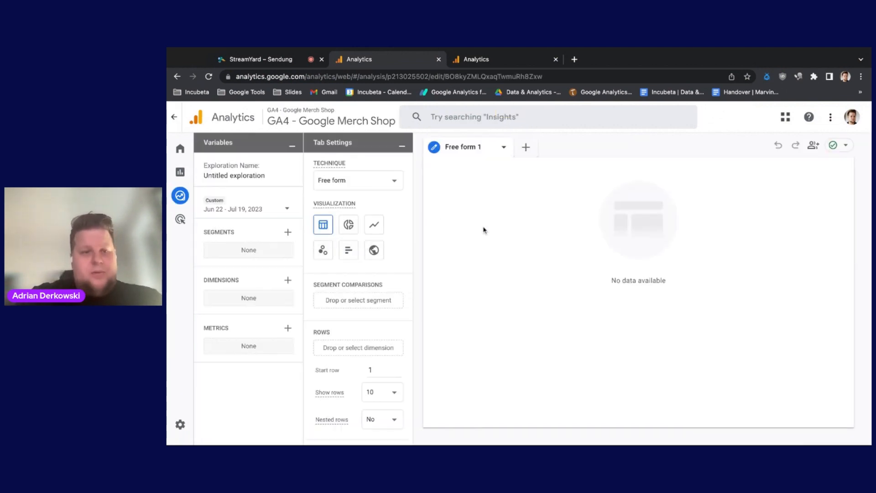
Step: Name the untitled exploration Incubeta_Test
click(228, 176)
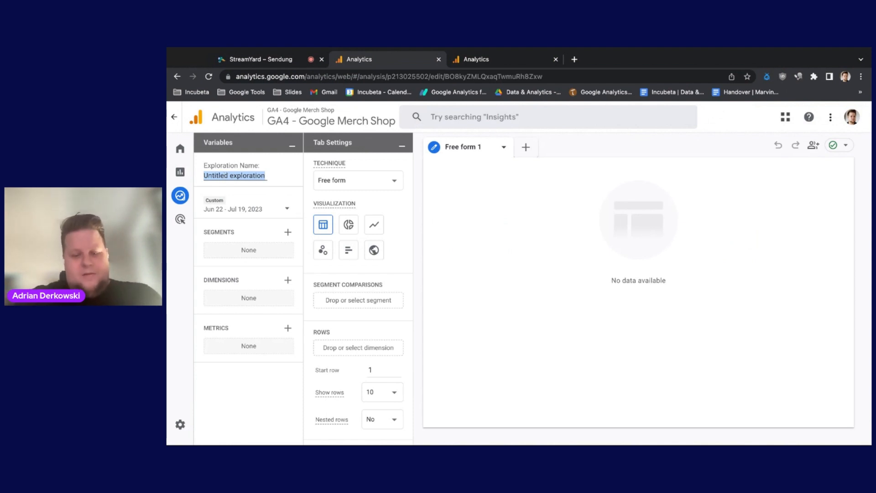
text(Incubet)
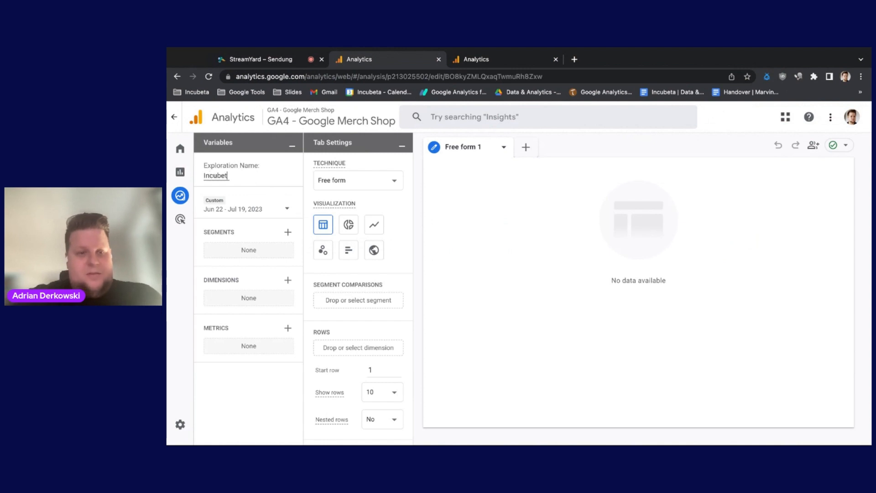
text(a_Test)
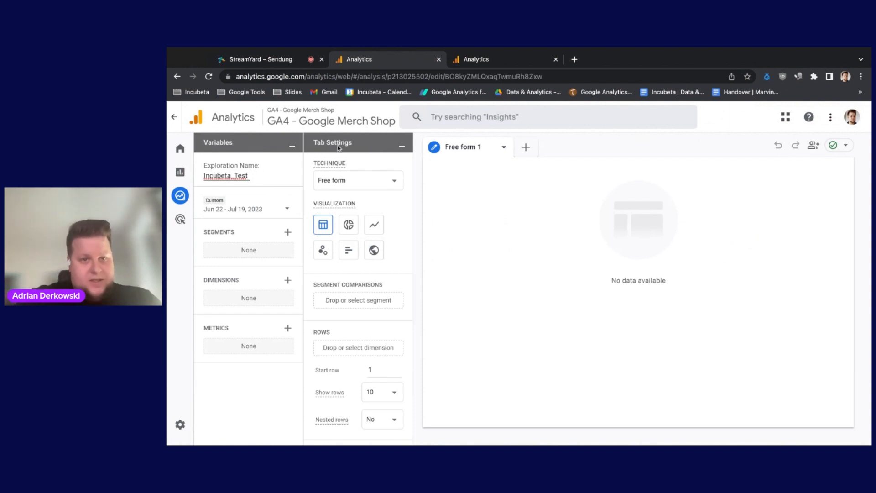
Step: Start adding dimensions to the exploration, search for "device ca" and select Device category
mouse_move(237, 145)
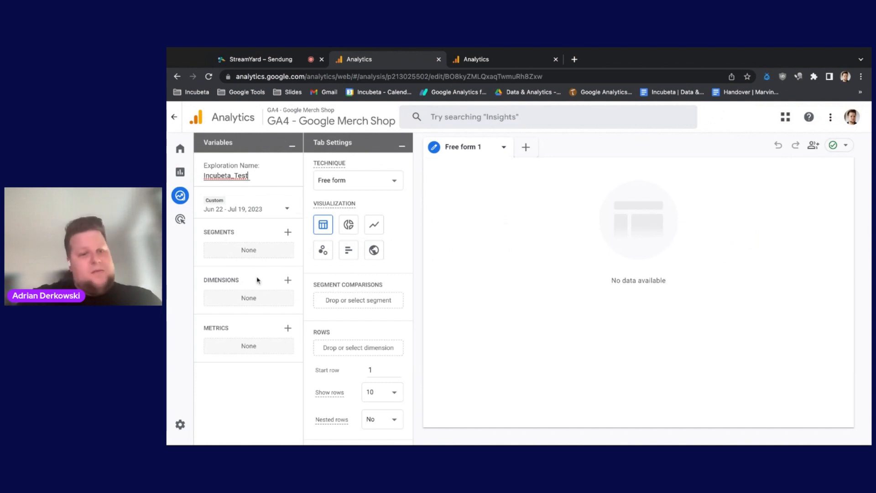
mouse_move(257, 280)
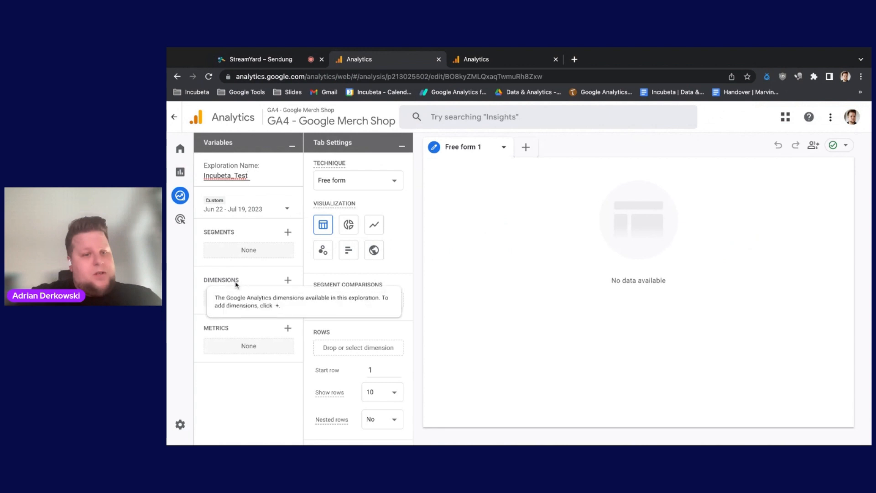
click(288, 281)
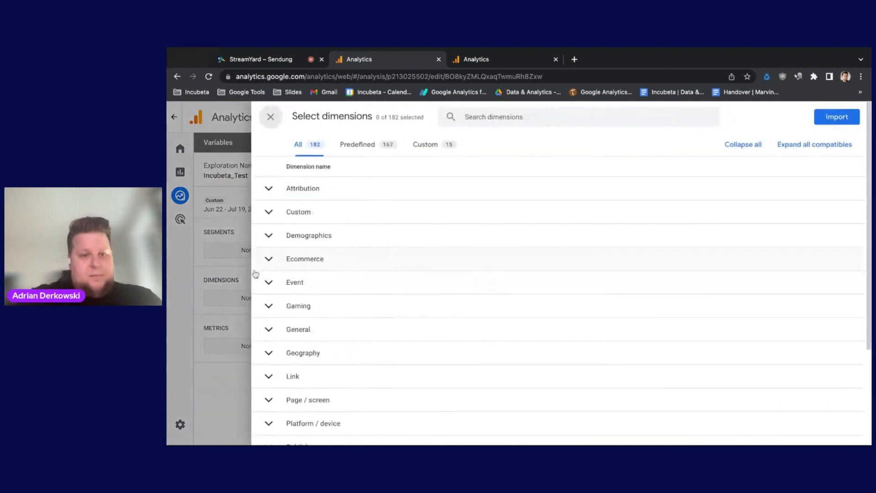
click(505, 121)
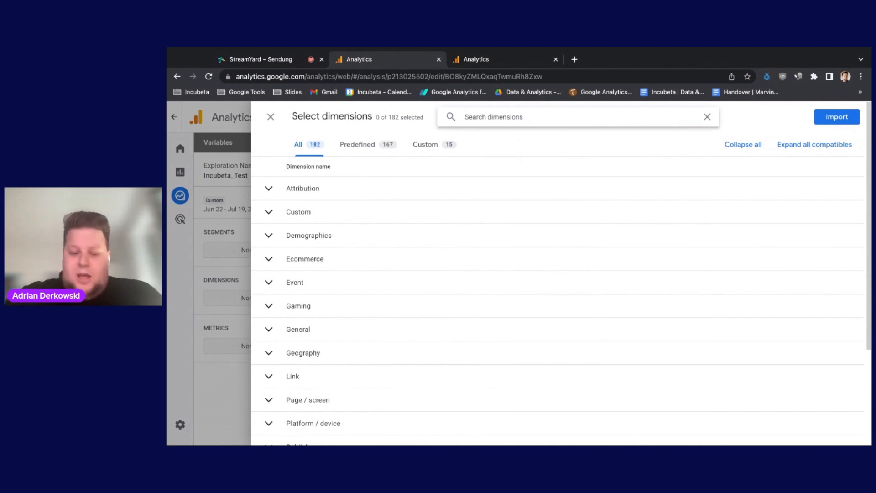
text(devic)
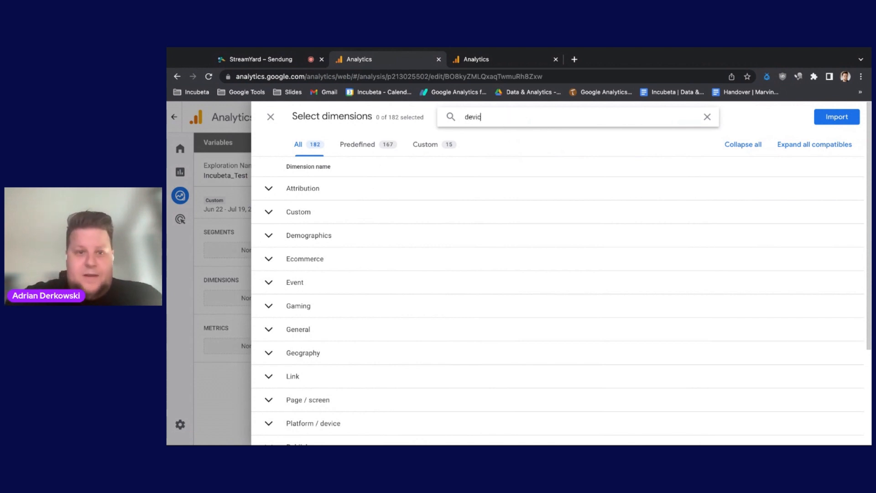
text(e)
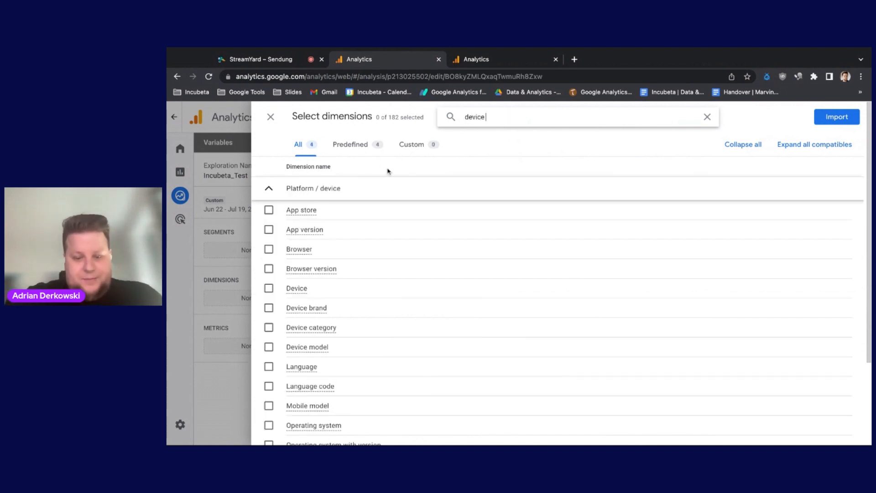
text( ca)
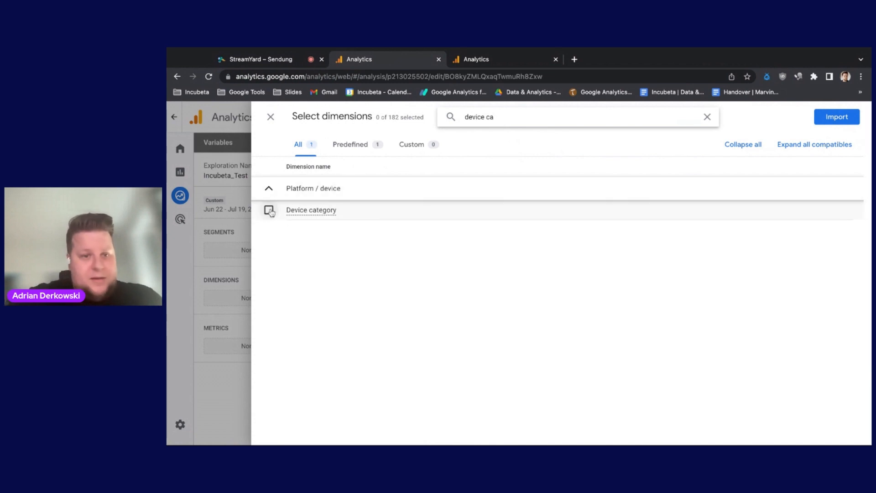
click(270, 211)
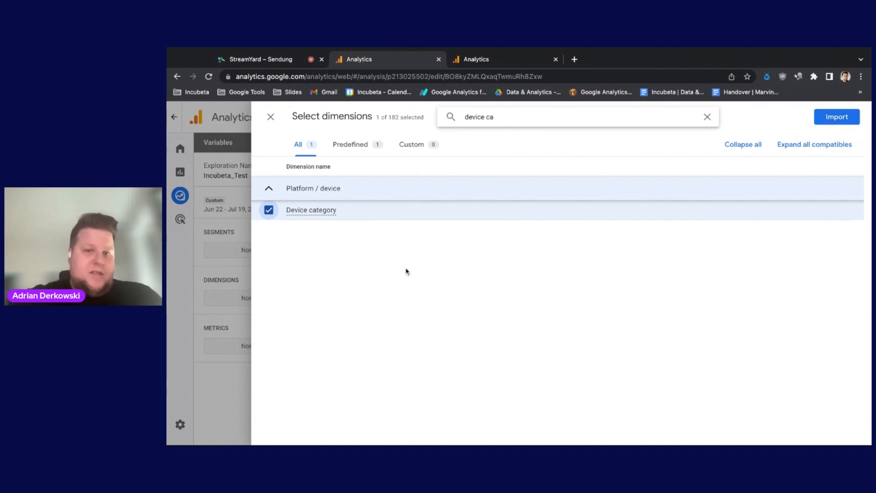
Step: Search the dimensions for "session def" and add Session default channel group to the selection
triple_click(484, 117)
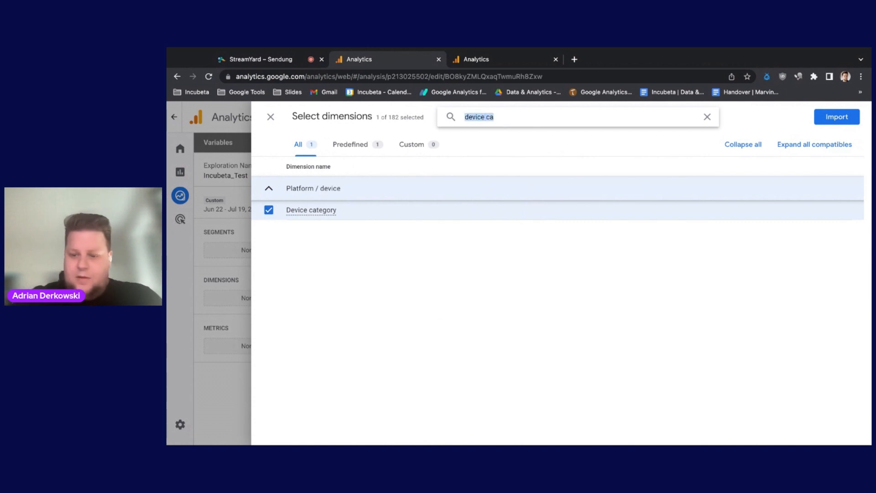
key(BackSpace)
text(ses)
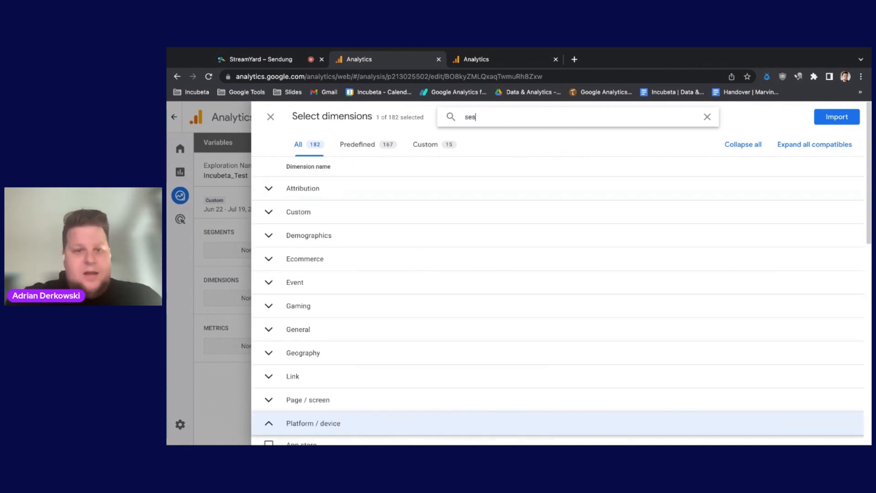
text(sion d)
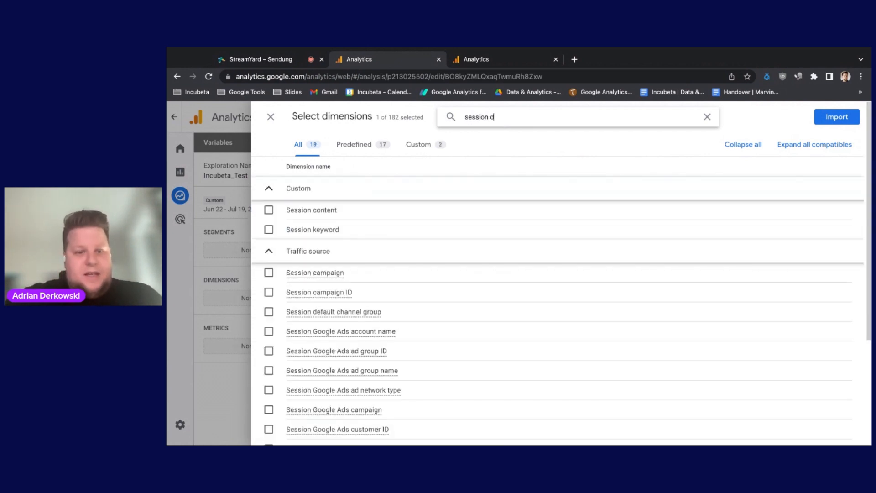
text(ef)
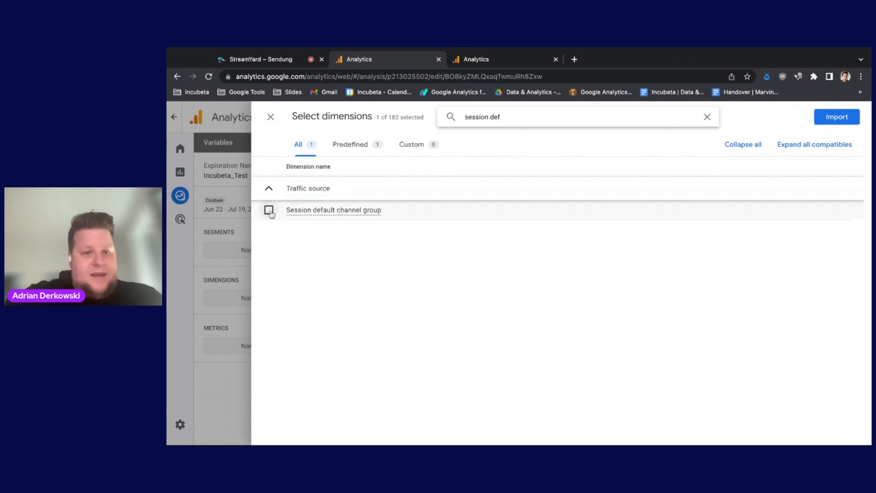
click(269, 210)
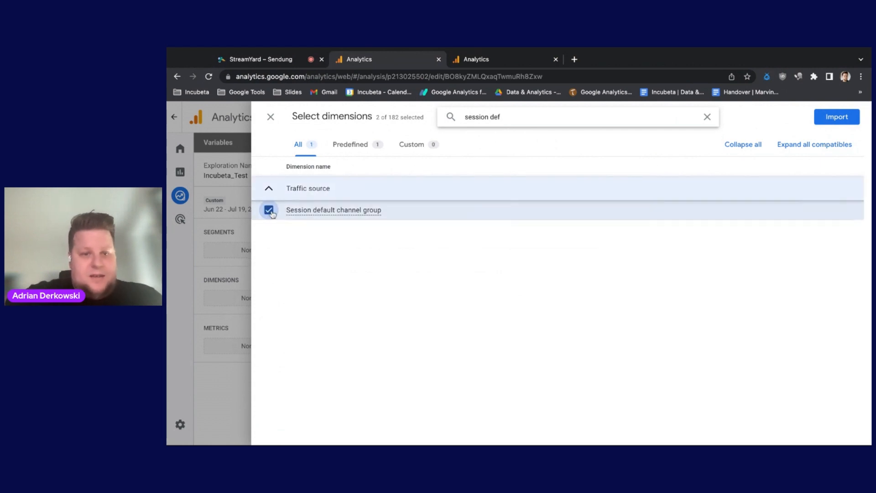
Step: Search the dimensions for "session sour" and add Session source / medium to the selection
triple_click(508, 117)
text(session)
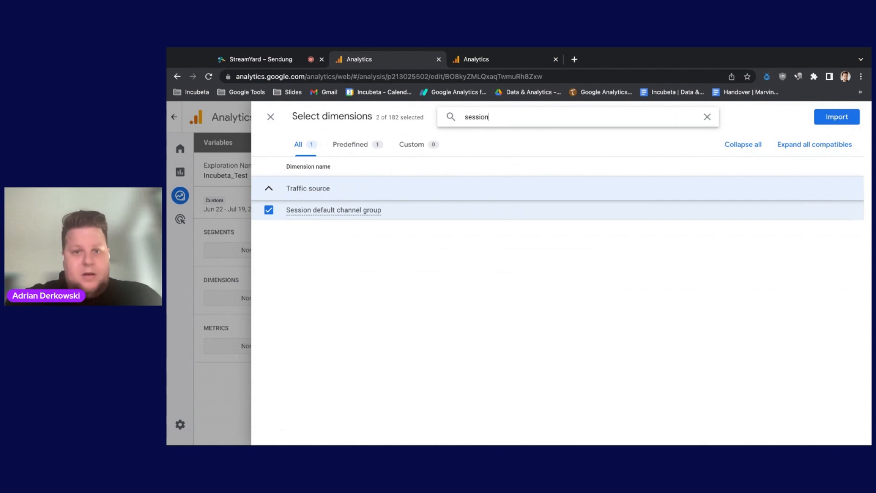
text( sour)
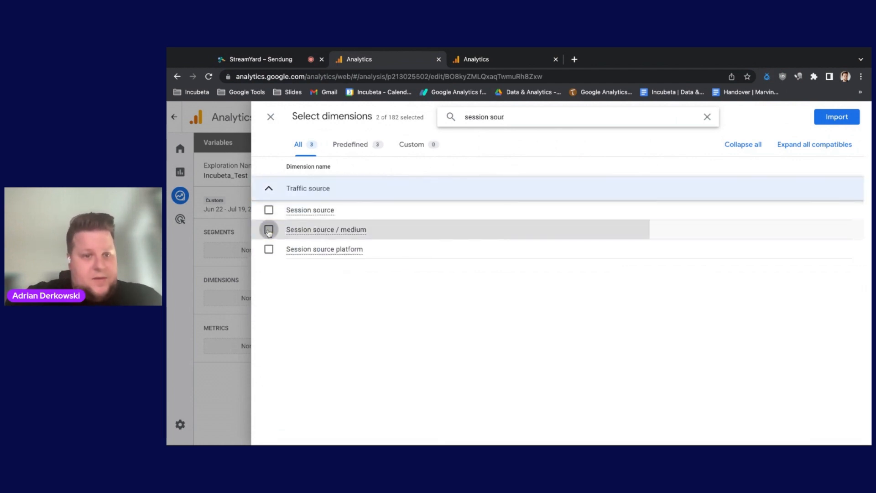
click(269, 230)
Step: Find Session campaign with the search "session camp", select it, and import all the selected dimensions
triple_click(481, 118)
text(se)
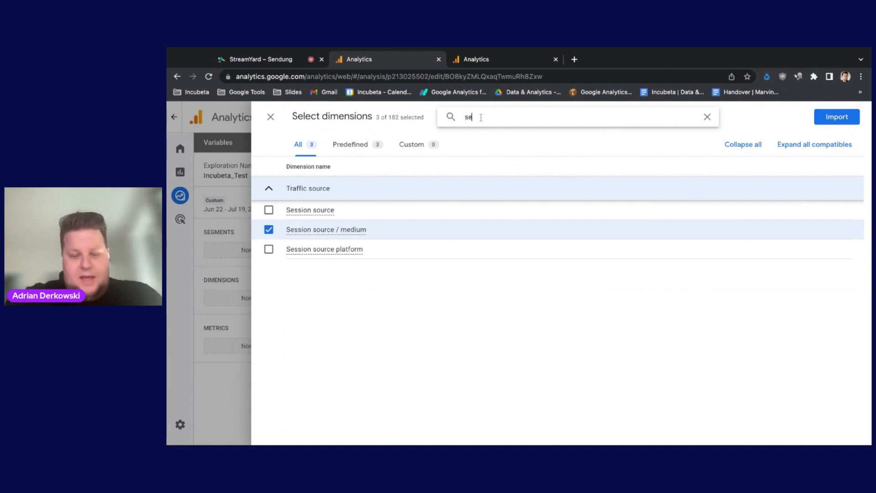
text(ssion)
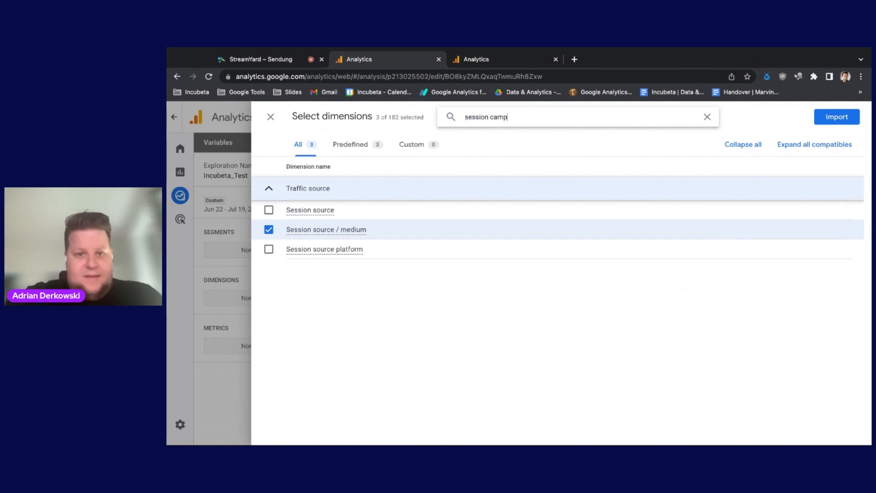
text( camp)
click(268, 210)
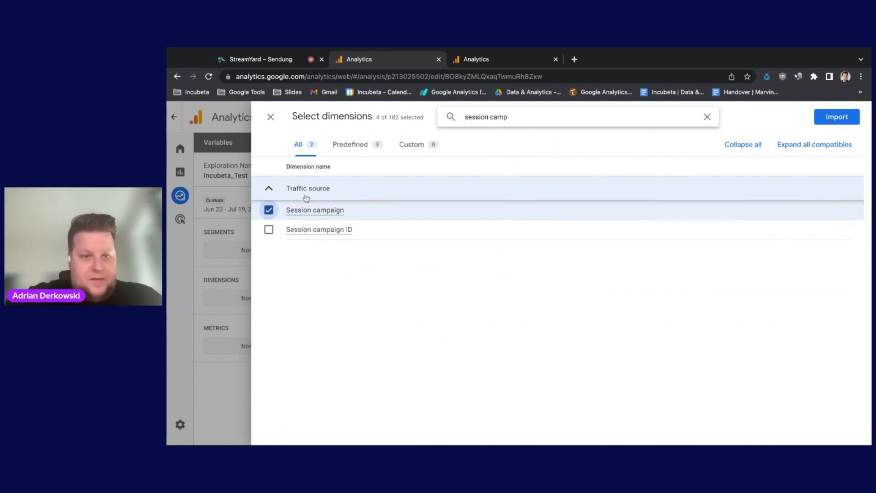
click(843, 118)
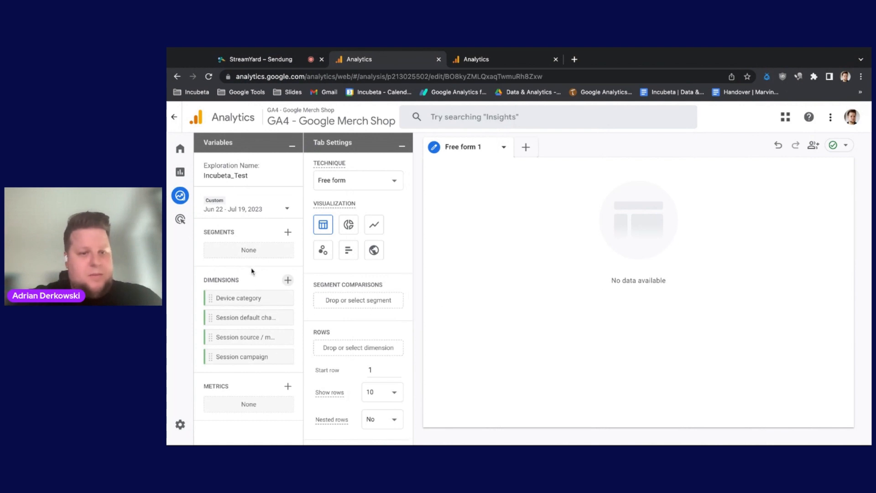
Step: Start adding metrics to the exploration and select Total users and Sessions, searching for each by name
click(288, 387)
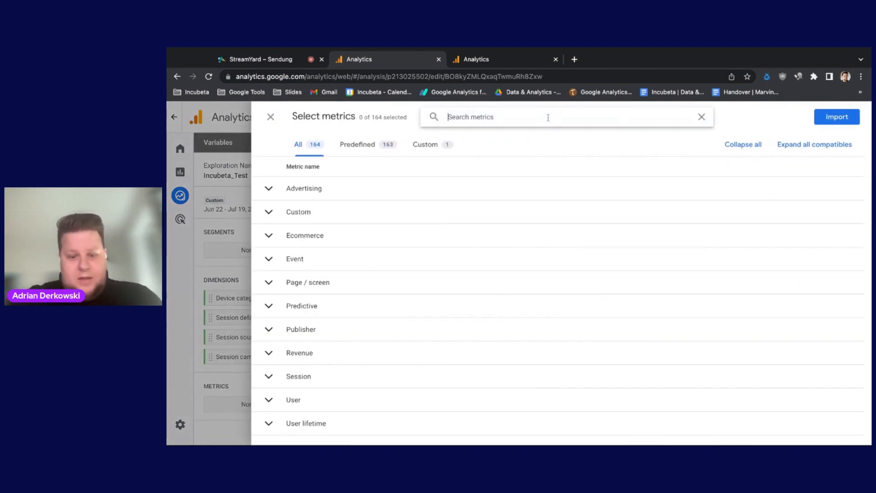
text(total user)
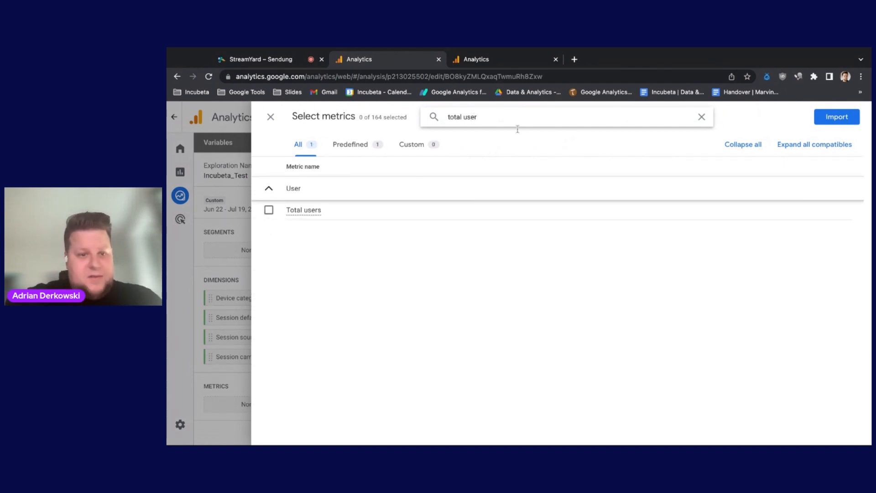
click(269, 210)
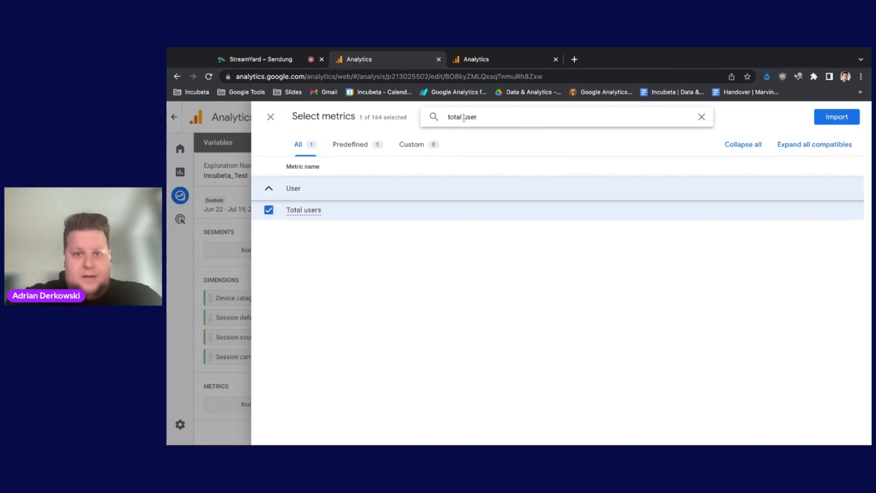
triple_click(464, 117)
text(ses)
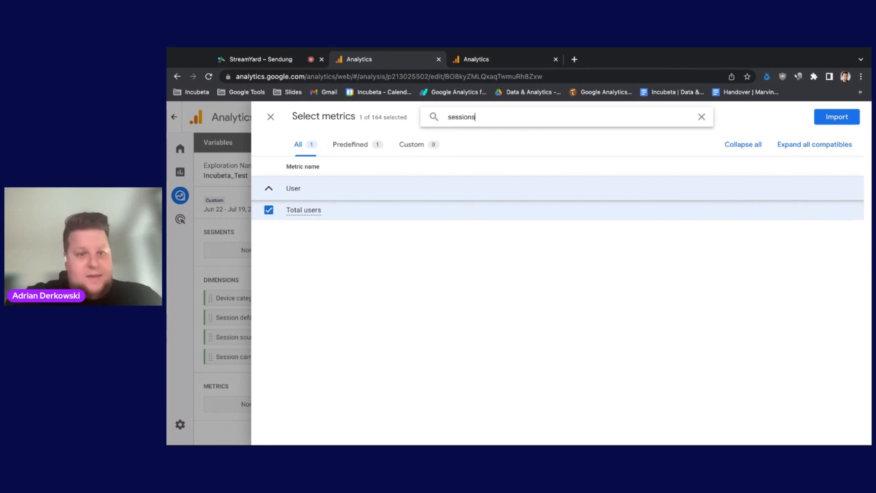
text(sions)
click(269, 249)
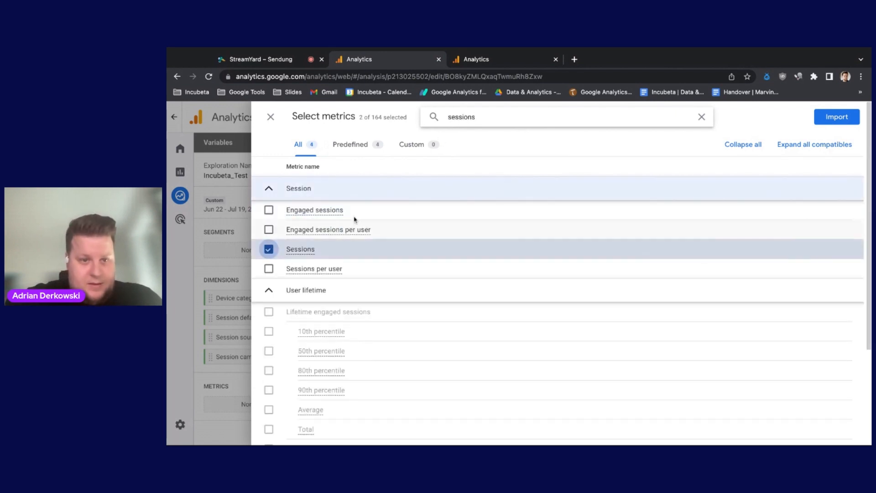
Step: Search the metrics for "reven", select Ecommerce revenue, and import the selected metrics into the exploration
triple_click(516, 120)
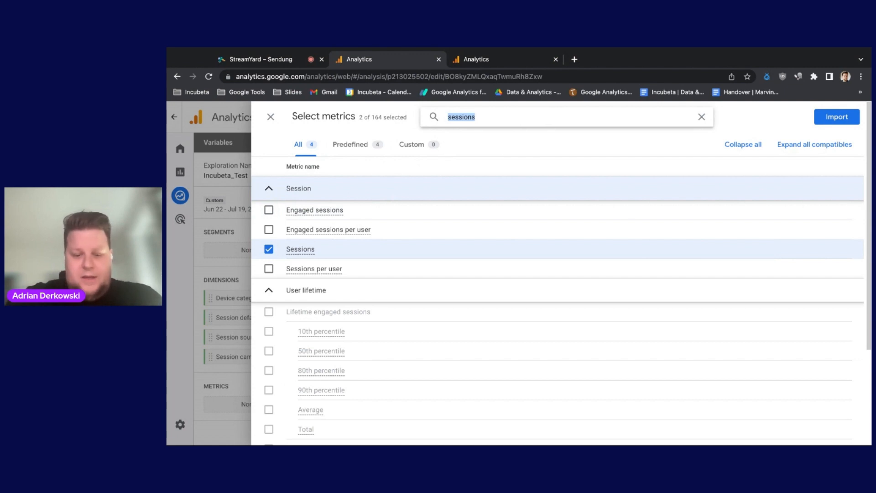
text(reven)
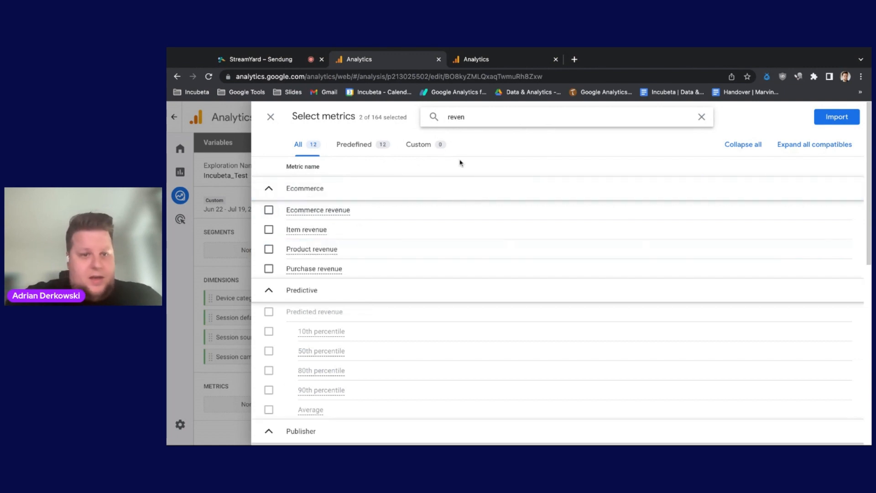
click(269, 211)
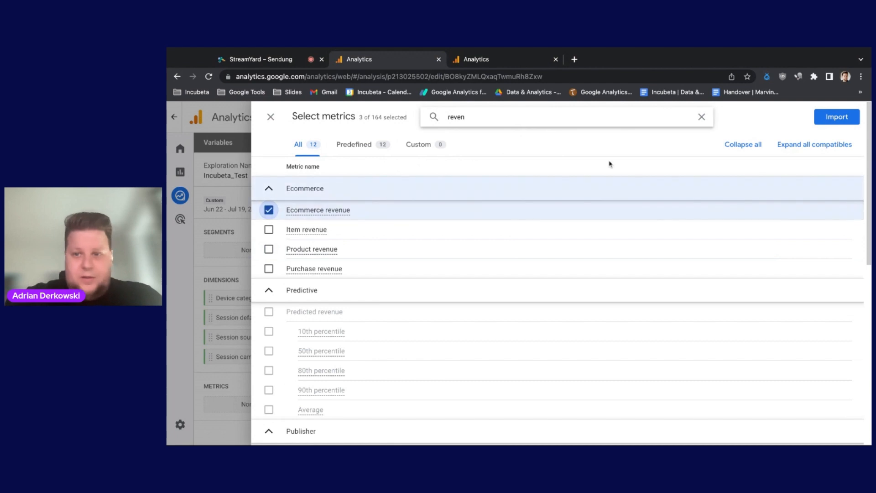
click(837, 116)
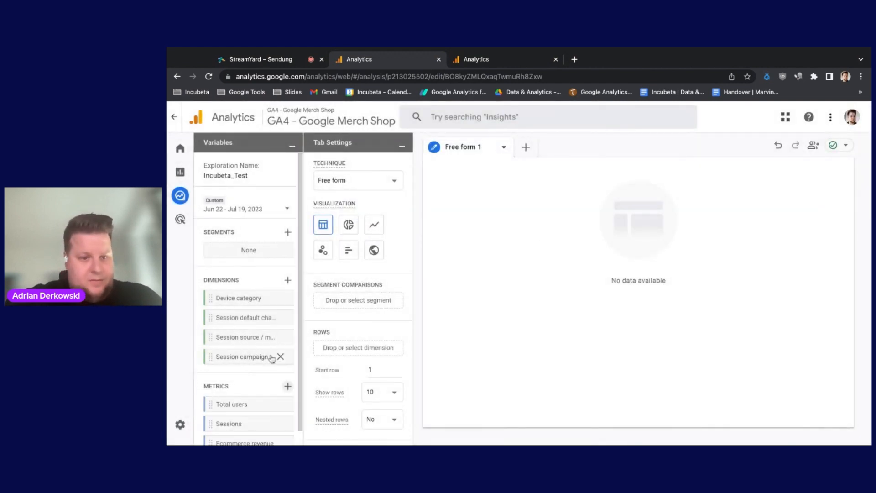
scroll(243, 269, down, 1)
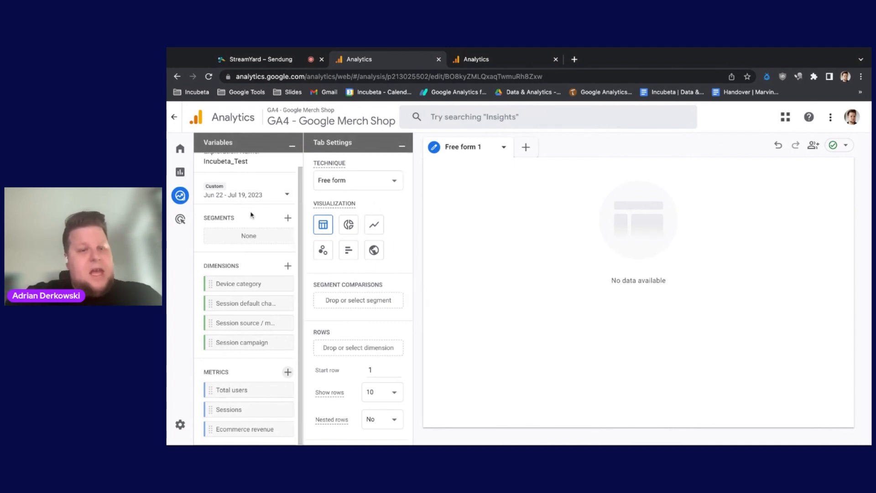
Step: Keep the Free form technique and add Device category as the row dimension of the table
scroll(253, 214, up, 1)
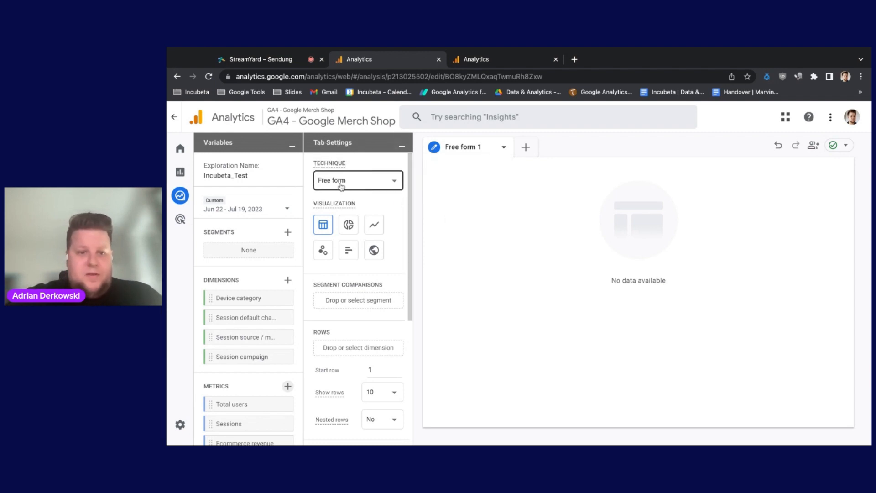
click(394, 180)
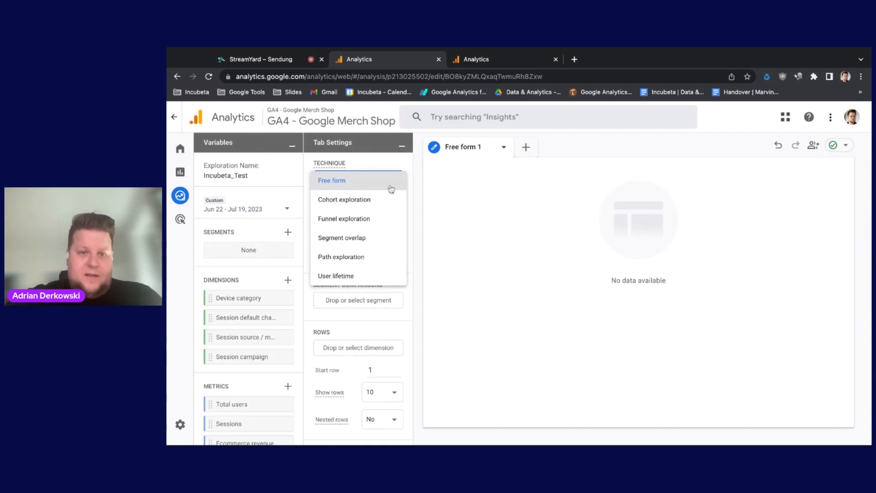
click(375, 164)
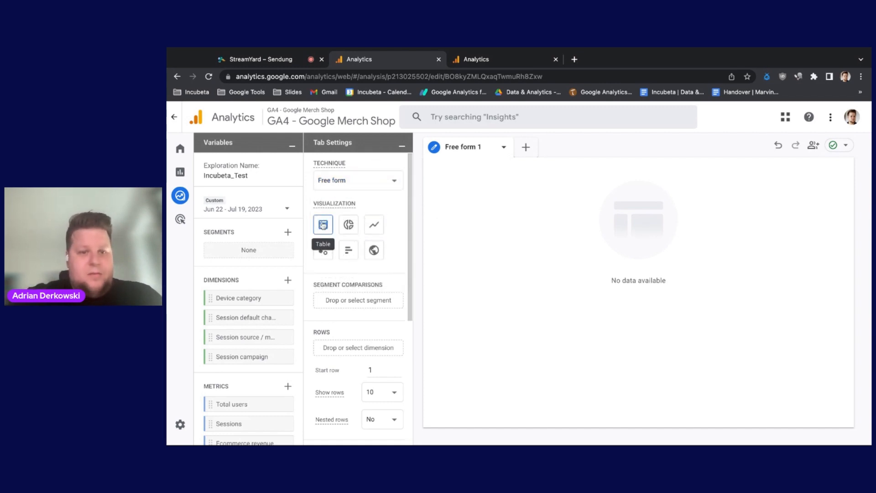
scroll(397, 243, down, 2)
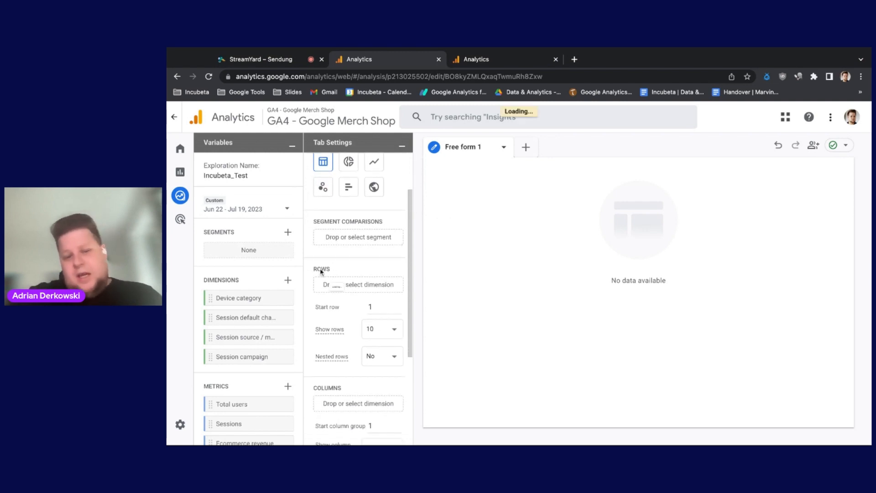
mouse_move(329, 273)
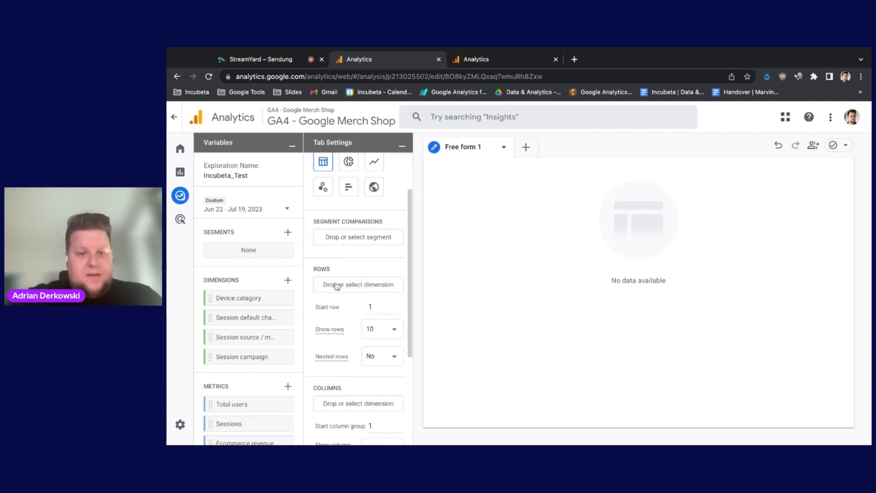
click(348, 286)
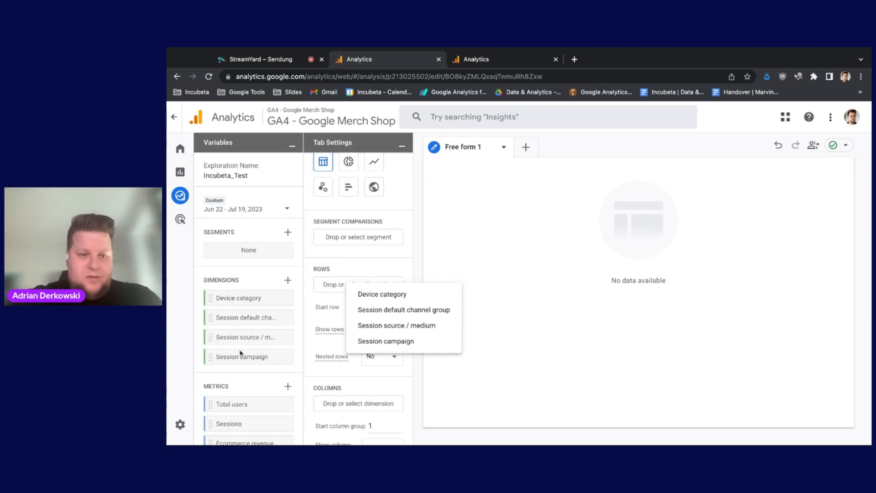
click(392, 298)
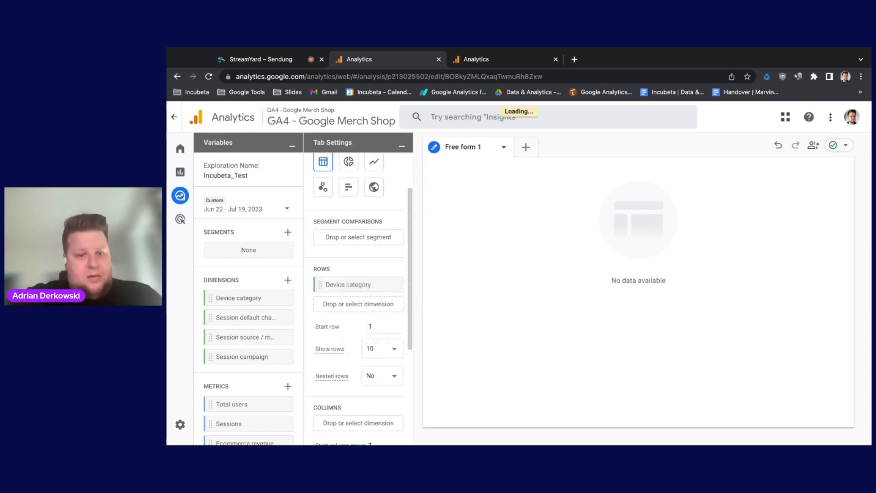
Step: Add Total users, Sessions and Ecommerce revenue as the values of the device category table
scroll(327, 316, down, 4)
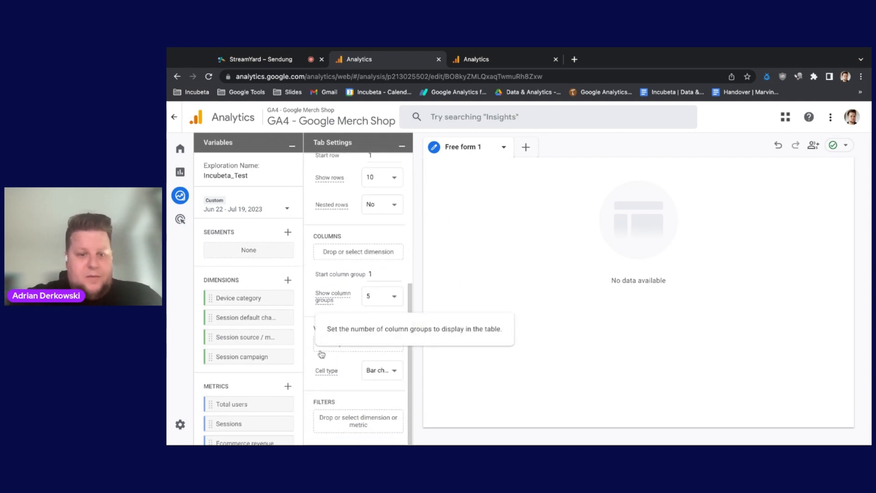
click(319, 344)
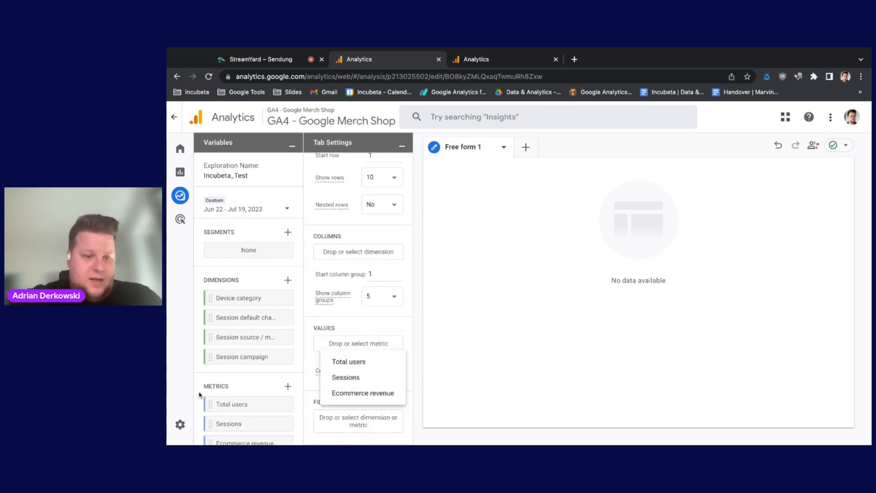
click(349, 362)
click(334, 364)
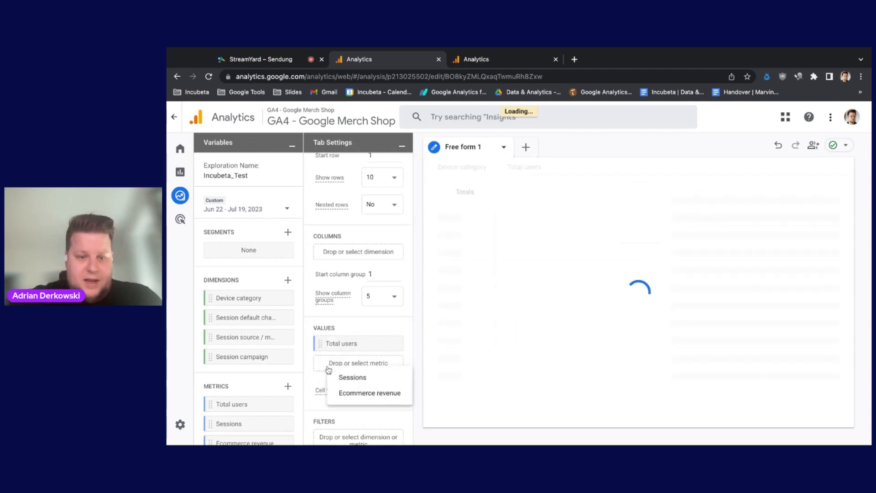
click(336, 379)
click(329, 389)
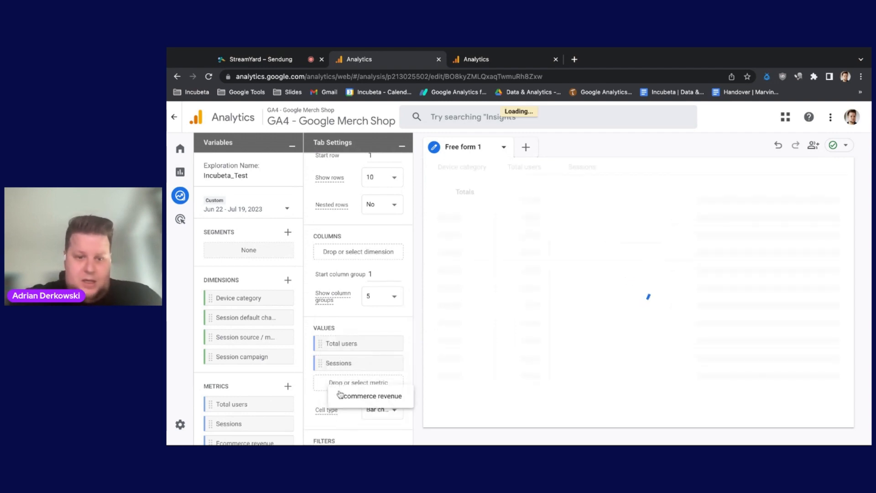
click(338, 397)
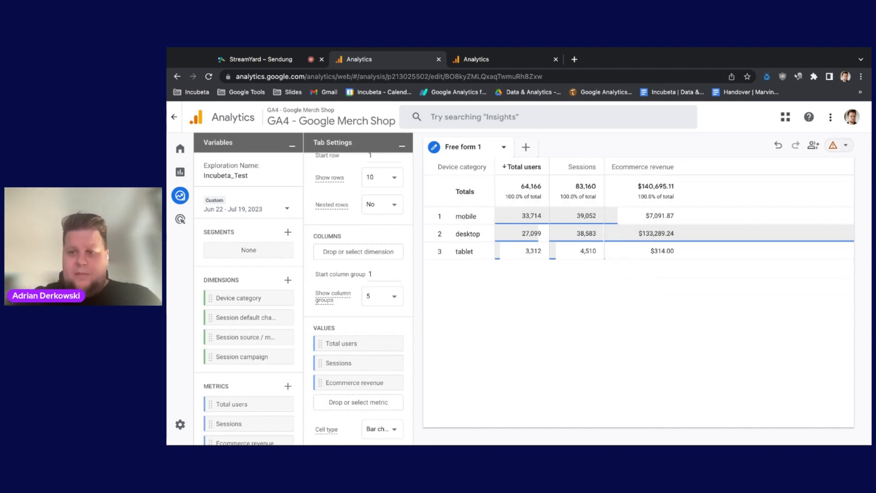
Step: Review the exploration's sampling and thresholding details, and set its date range to Jul 11 - Jul 15, 2023
click(847, 146)
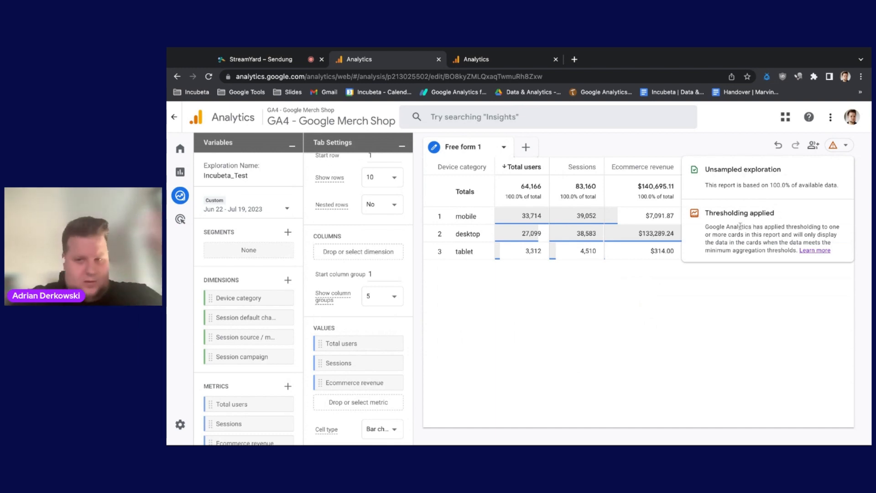
click(842, 147)
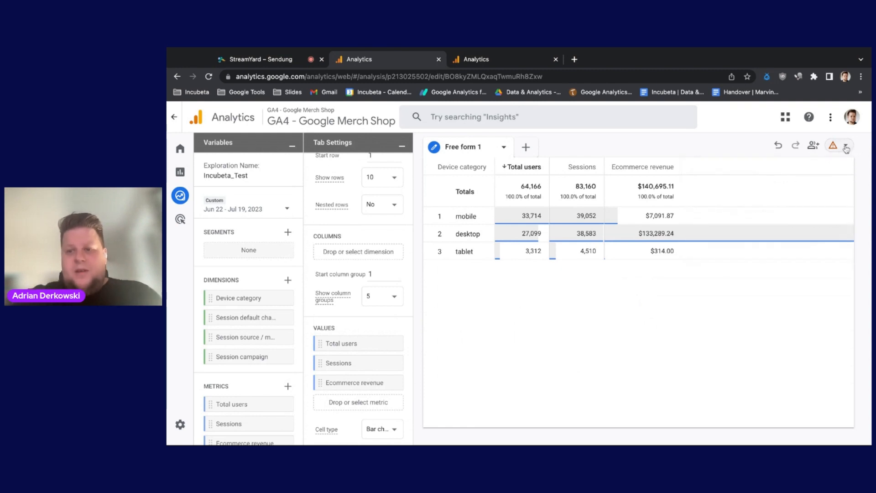
click(267, 211)
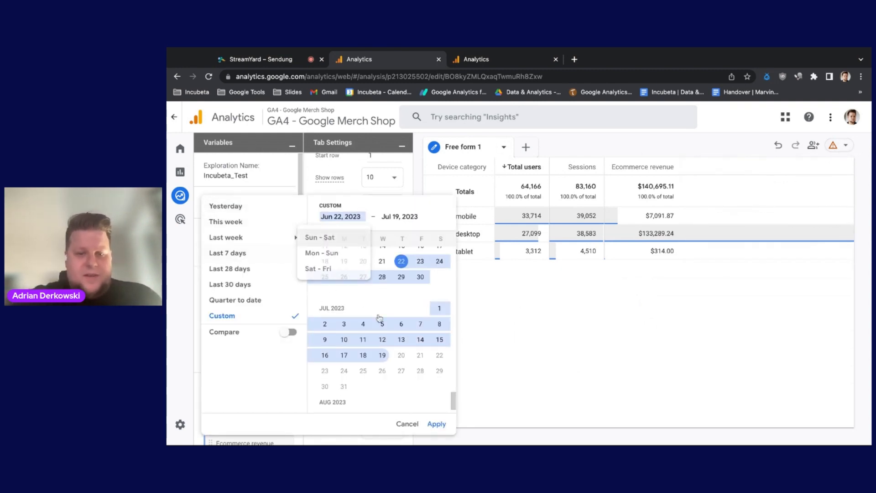
click(363, 340)
click(439, 339)
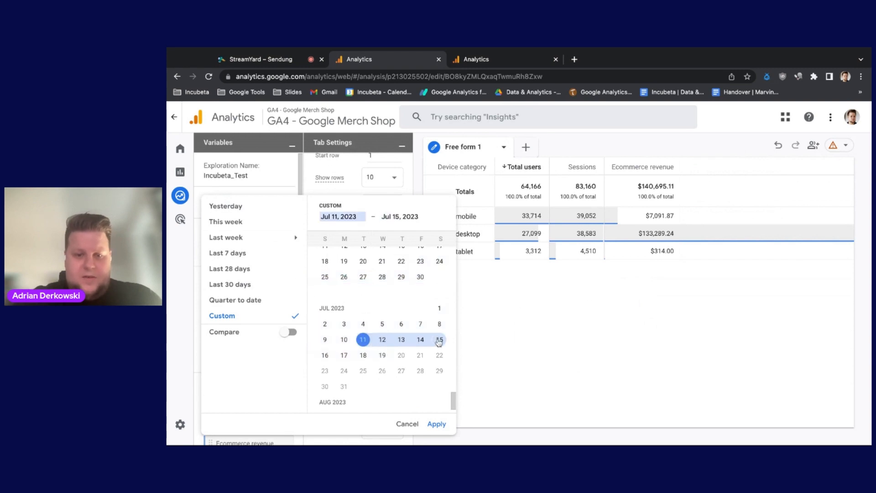
click(436, 424)
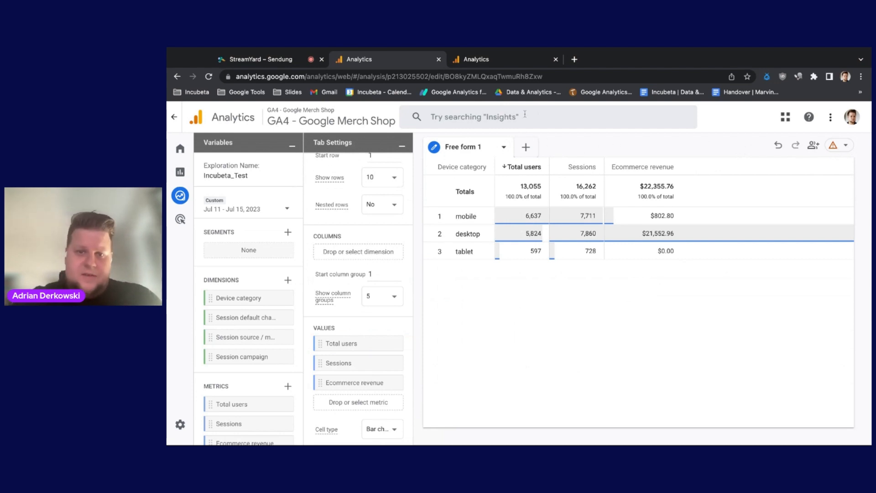
Step: Switch to the prepared exploration named Exploration Test and open its Default Channel Grouping table
click(478, 60)
click(434, 147)
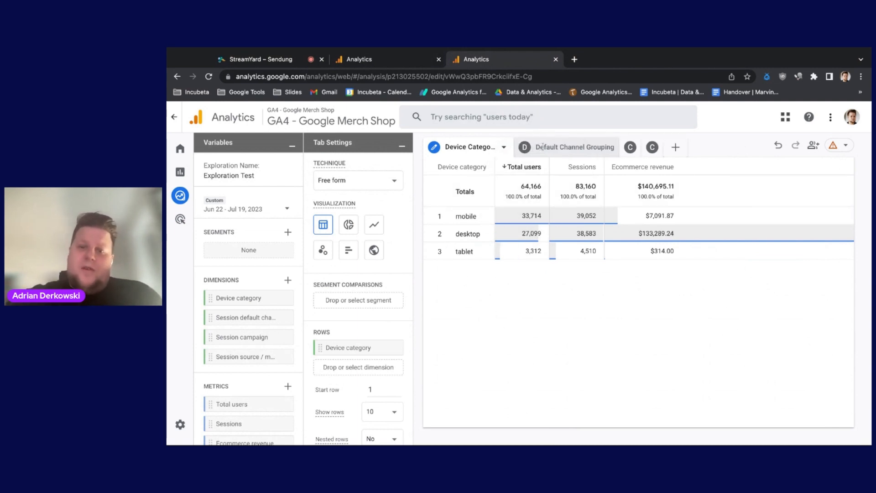
click(543, 147)
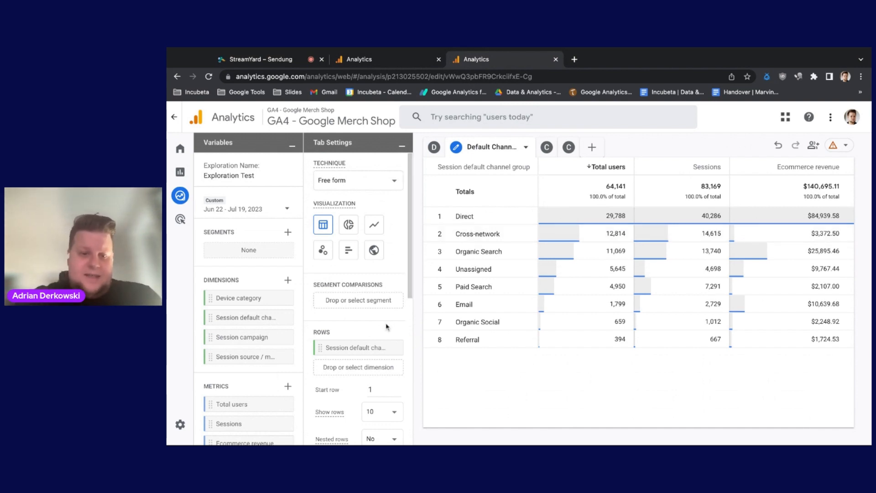
Step: Filter the Default Channel Grouping table to rows where Session default channel group exactly matches Cross-network
scroll(386, 326, down, 5)
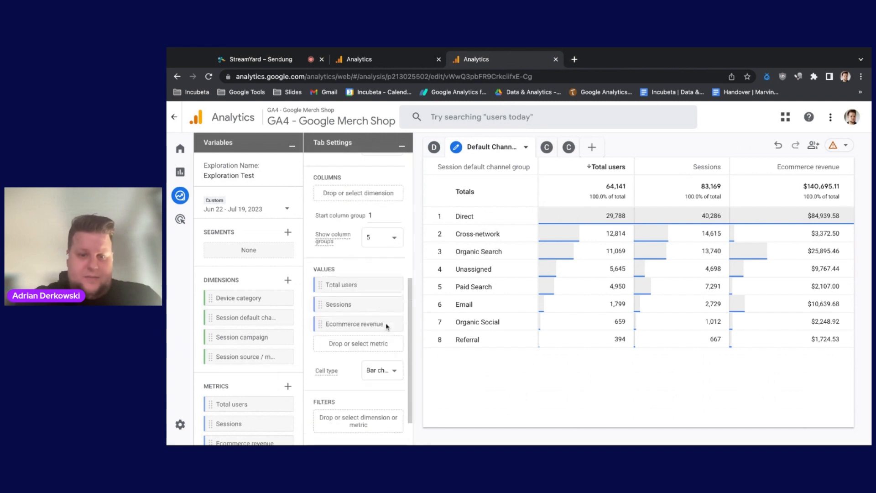
click(331, 426)
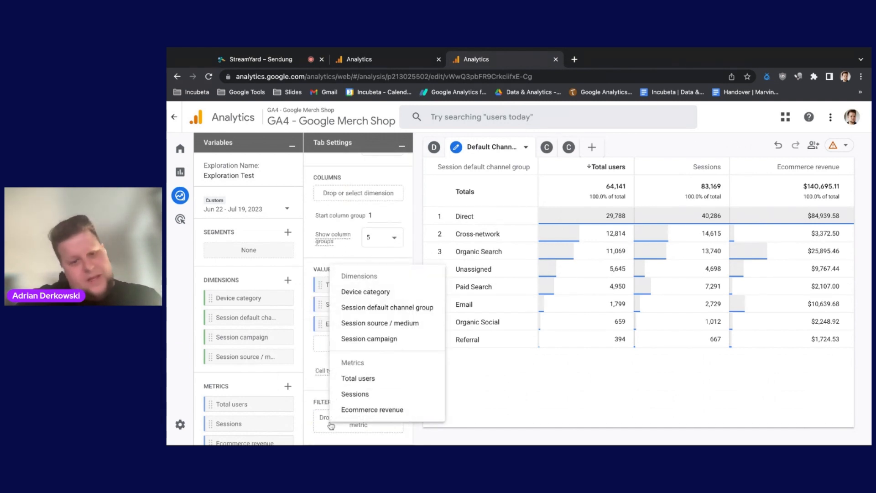
click(352, 312)
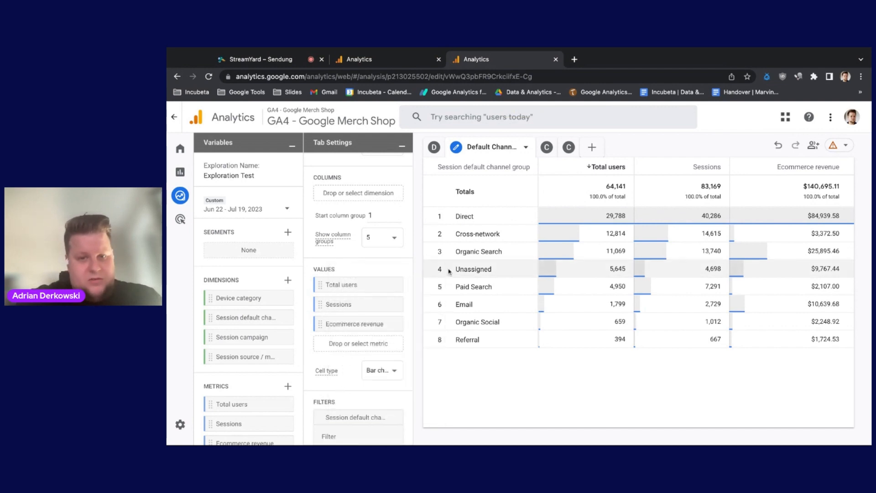
scroll(367, 356, down, 3)
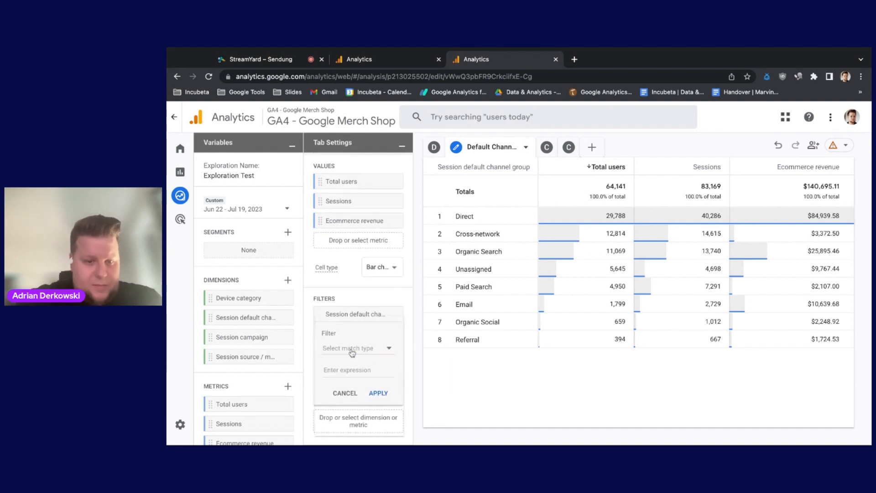
click(352, 349)
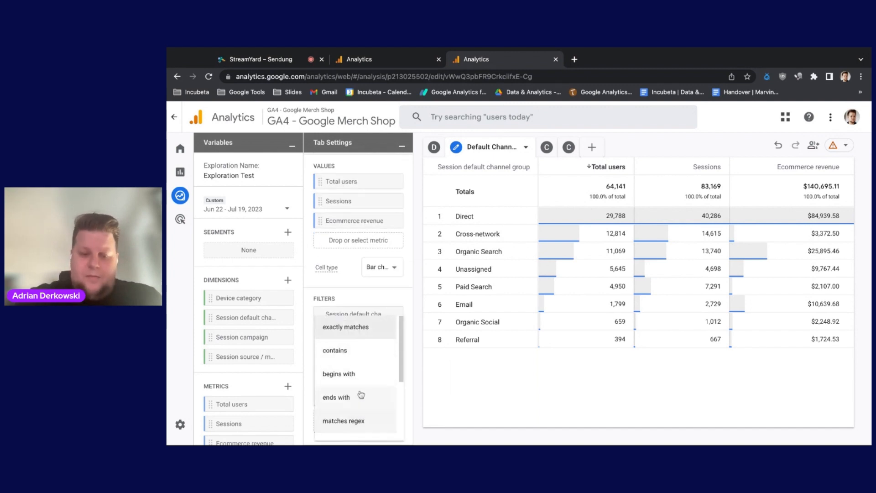
click(329, 332)
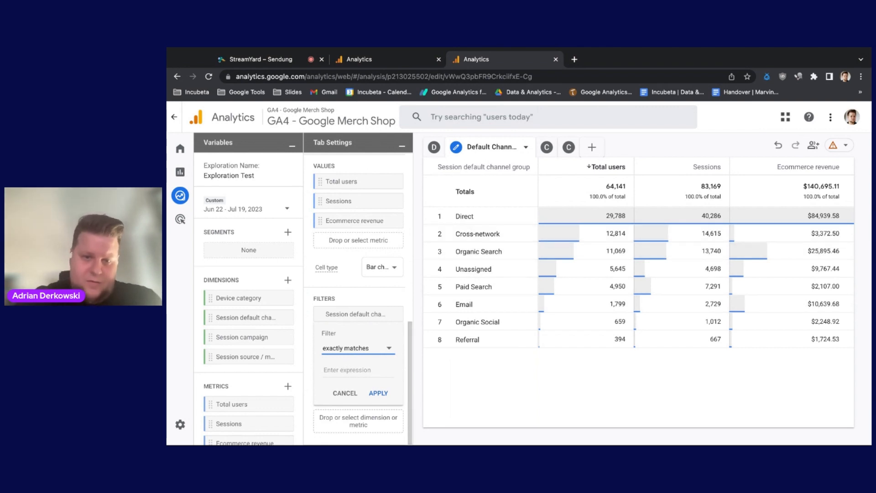
click(350, 370)
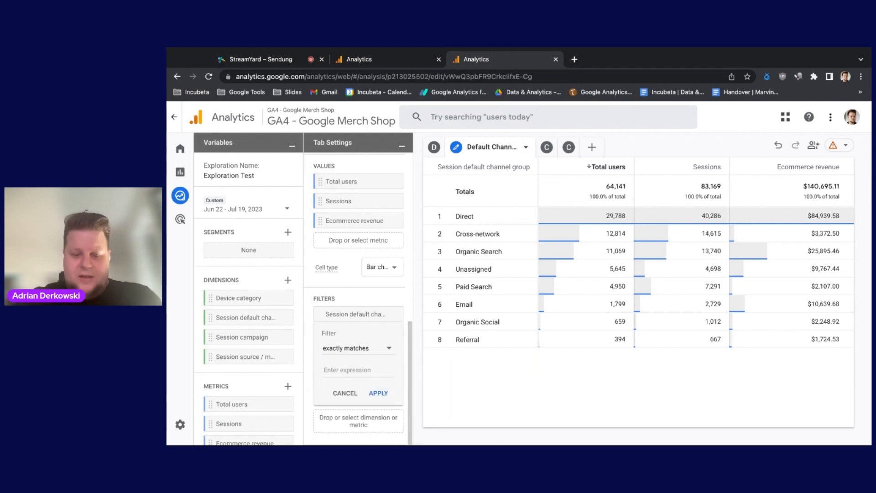
text(cross)
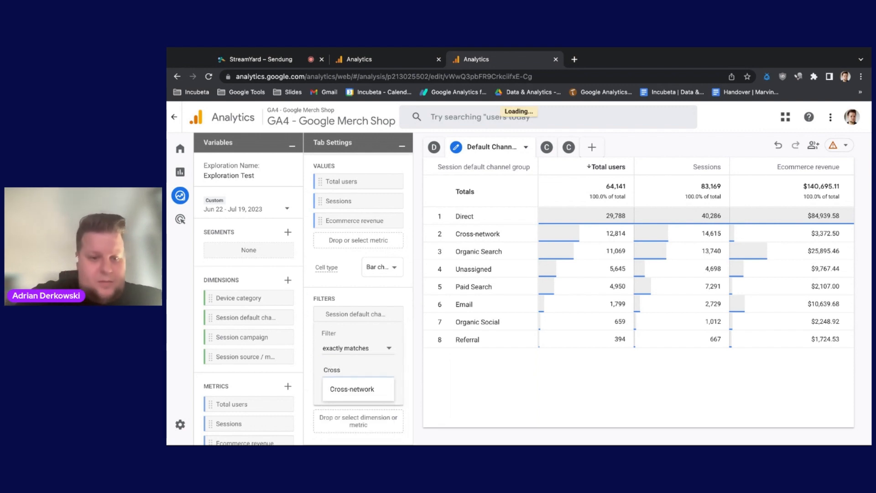
click(346, 389)
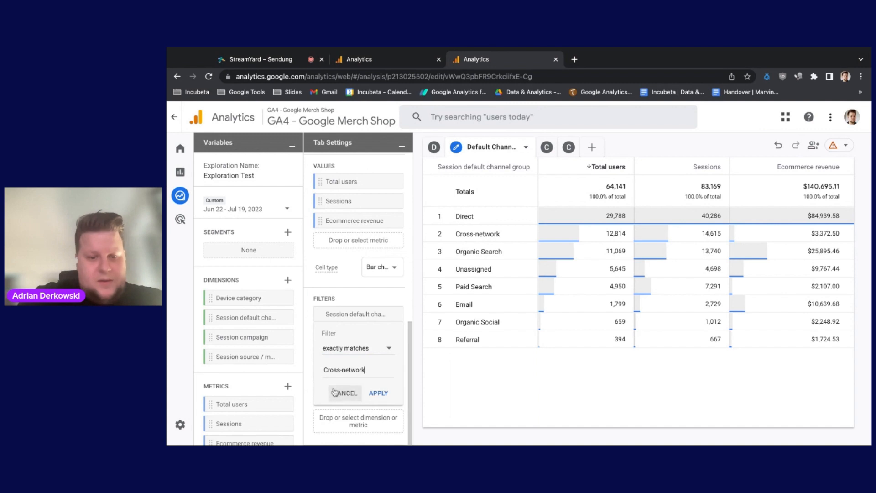
click(373, 394)
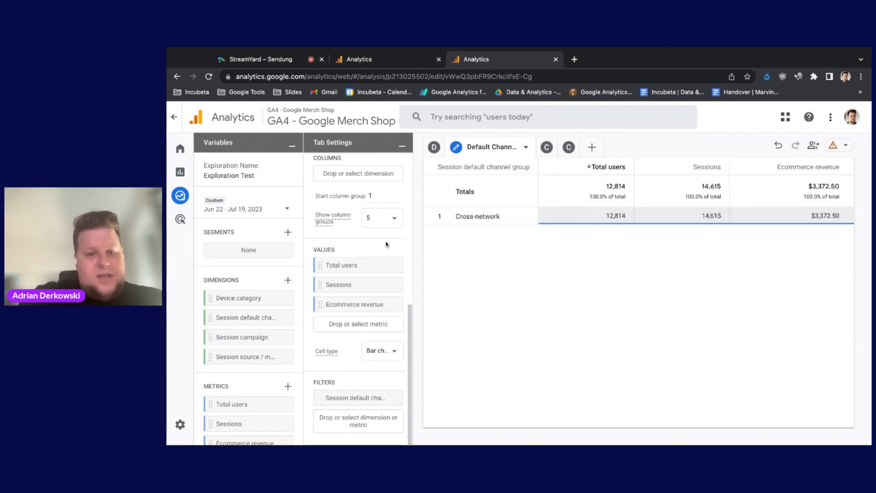
Step: Open the Cross Network Deepdive table and inspect the conditions of its Session default channel group filter
scroll(382, 313, up, 5)
scroll(378, 327, down, 1)
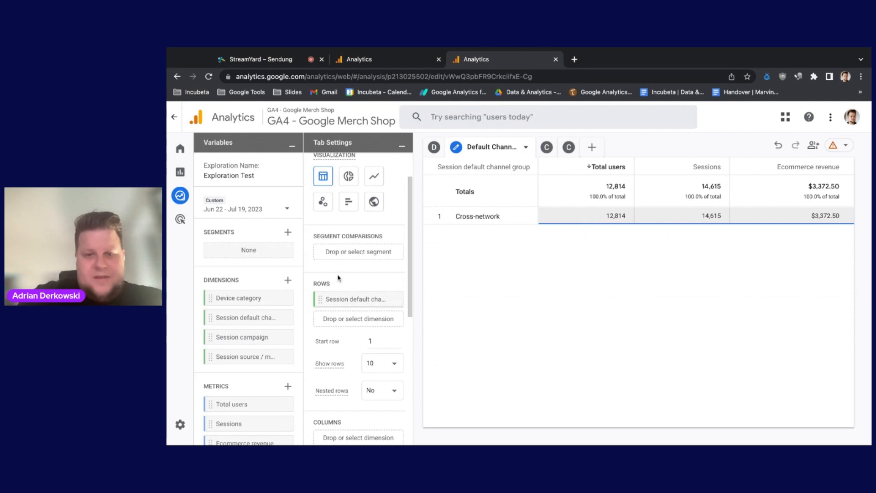
click(554, 148)
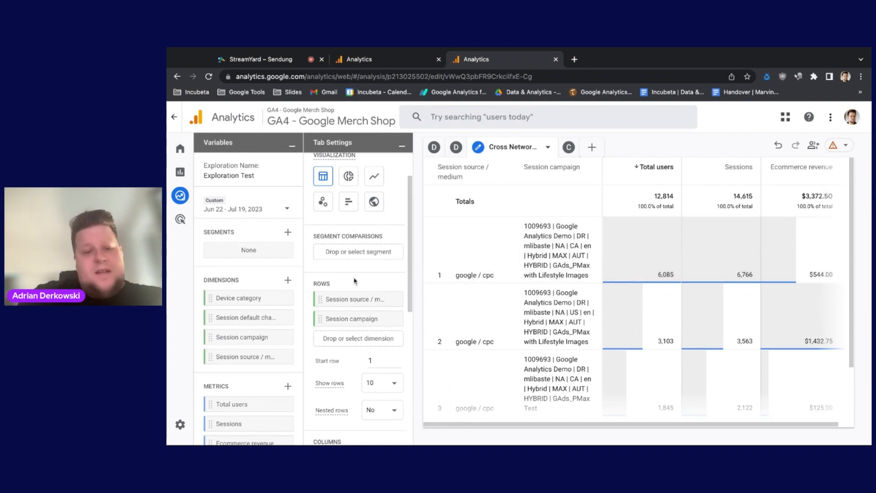
scroll(353, 277, down, 6)
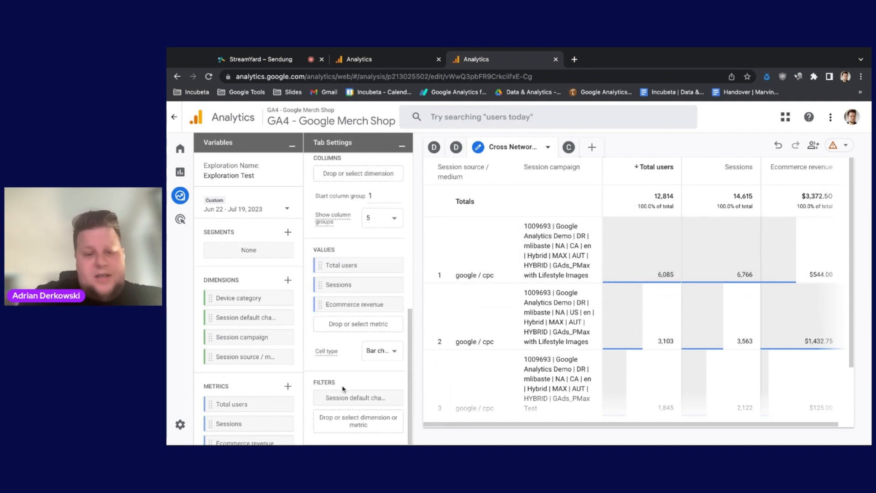
click(334, 418)
click(321, 377)
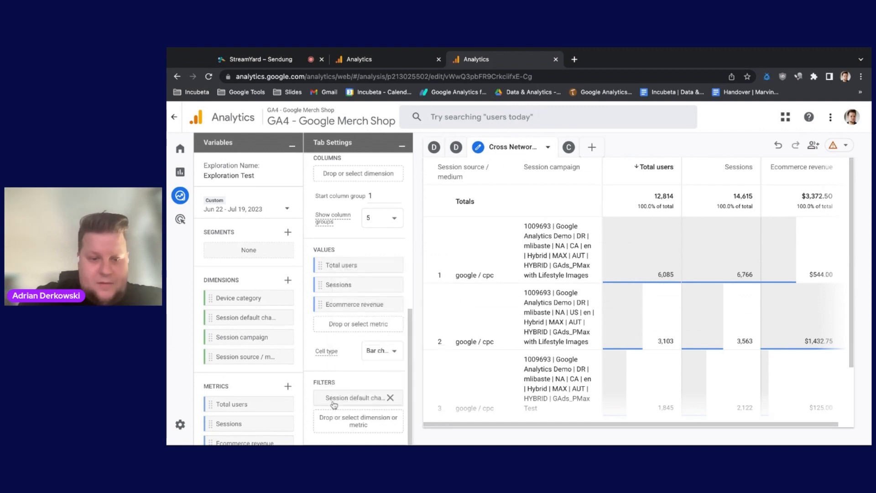
click(333, 403)
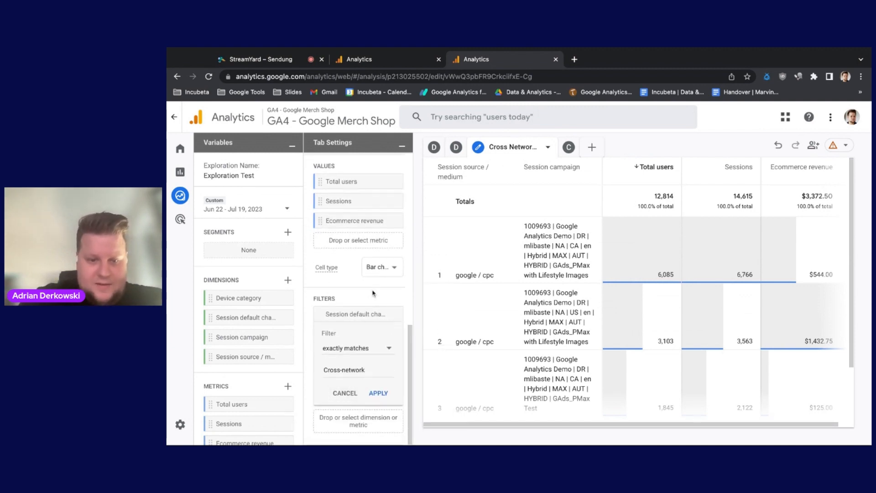
Step: Add a filter to the Cross Network Deepdive table where Session campaign contains Hybrid, and review the listed campaigns
click(340, 421)
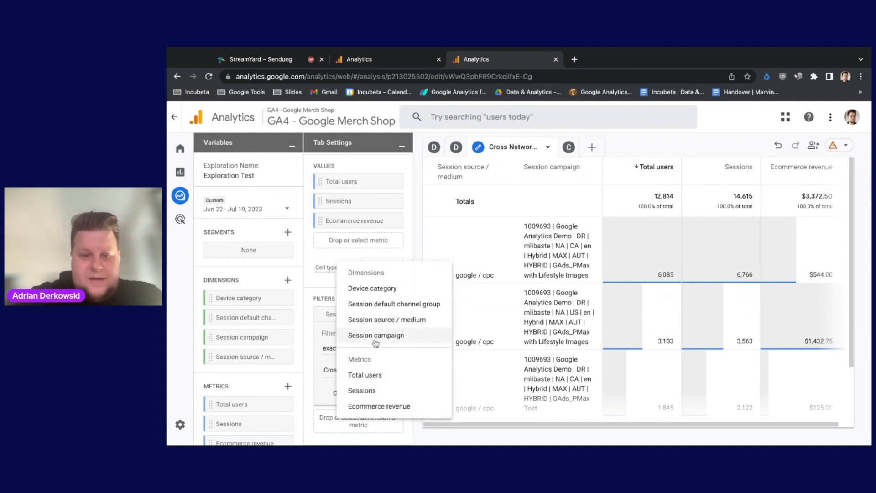
click(376, 336)
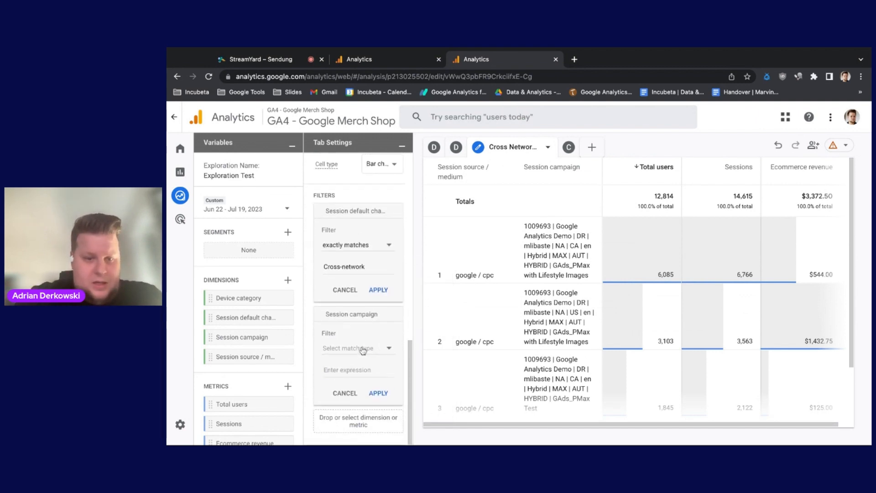
click(362, 349)
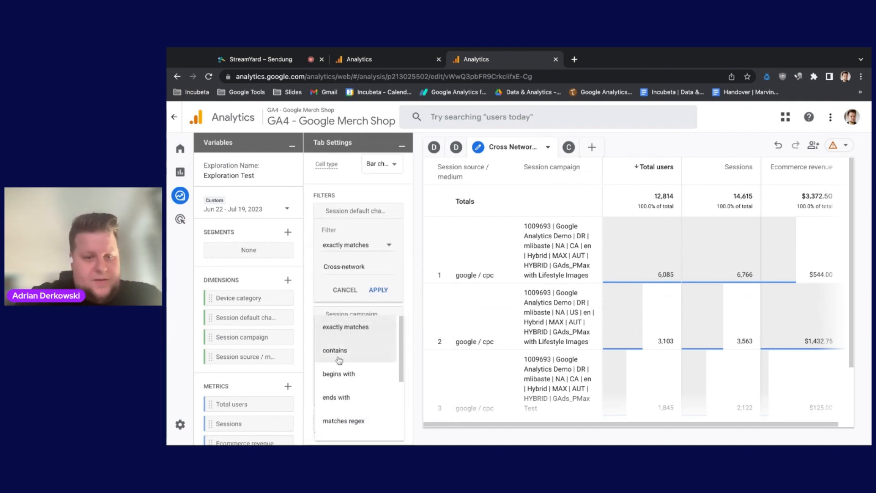
click(365, 358)
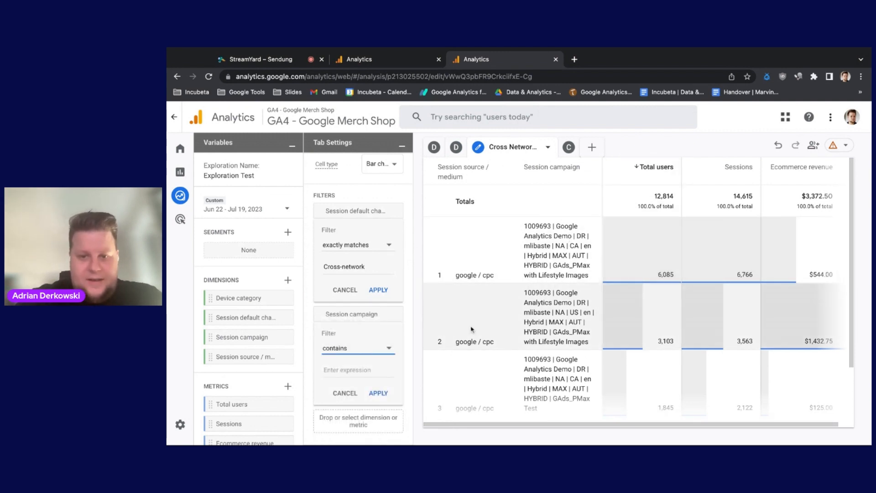
click(338, 371)
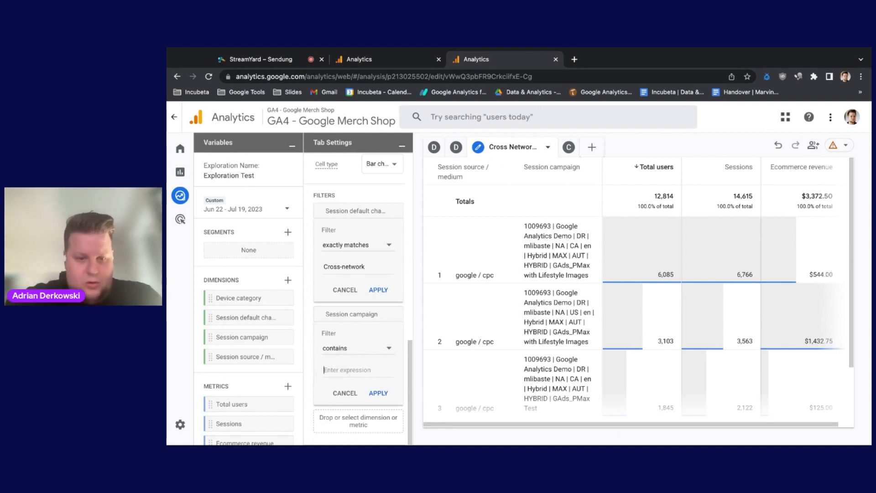
text(Hybrid)
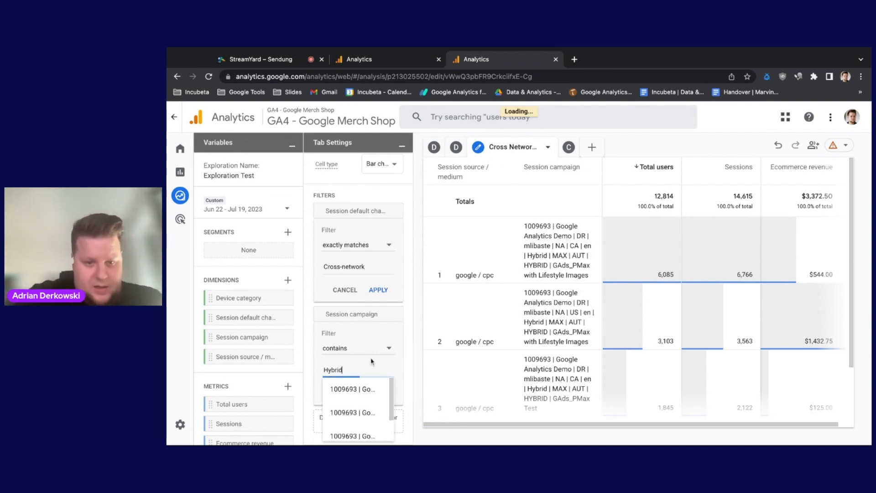
click(405, 383)
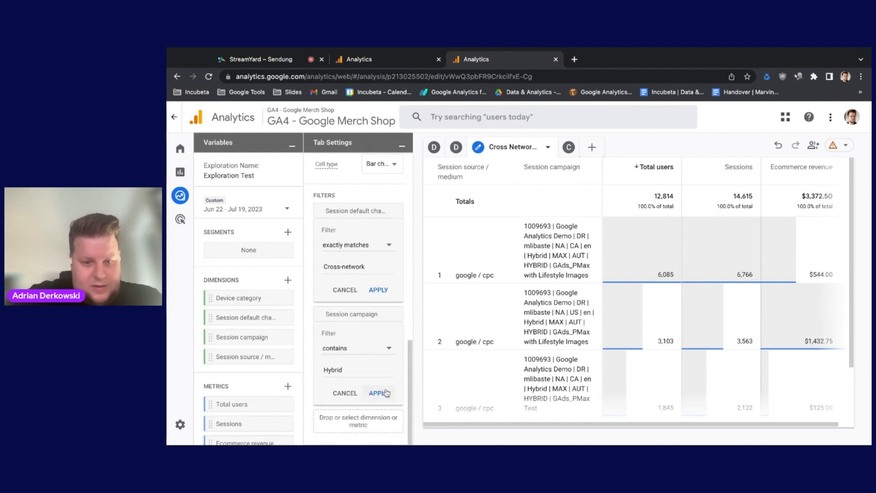
click(379, 392)
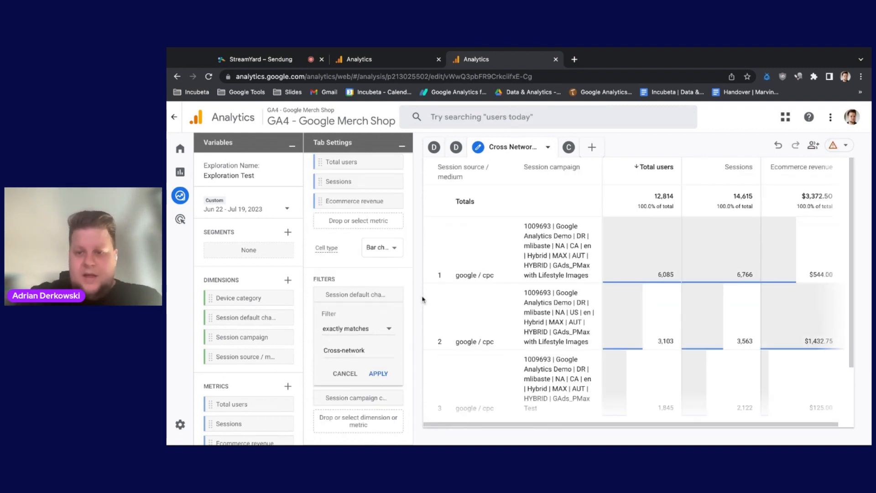
scroll(541, 295, down, 1)
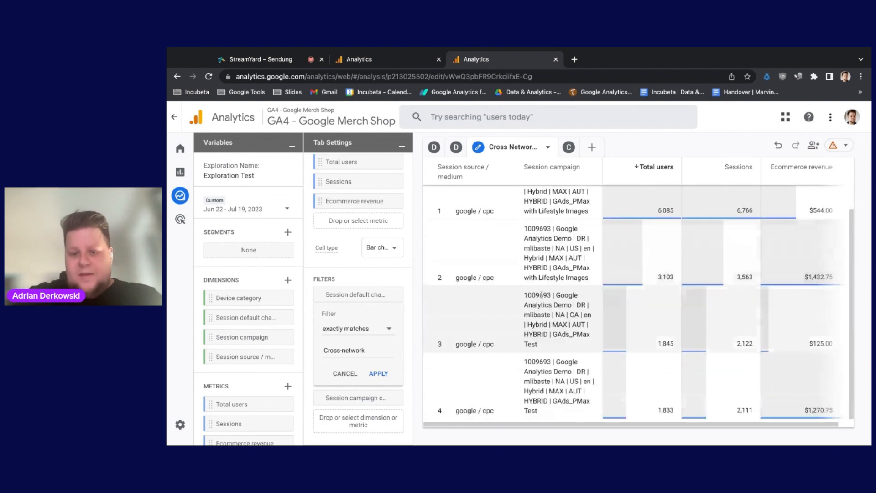
scroll(538, 264, up, 1)
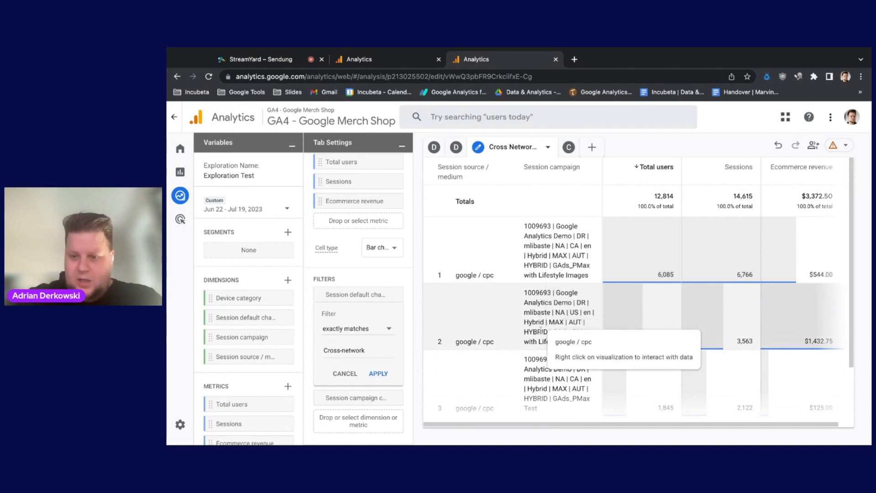
scroll(537, 315, down, 2)
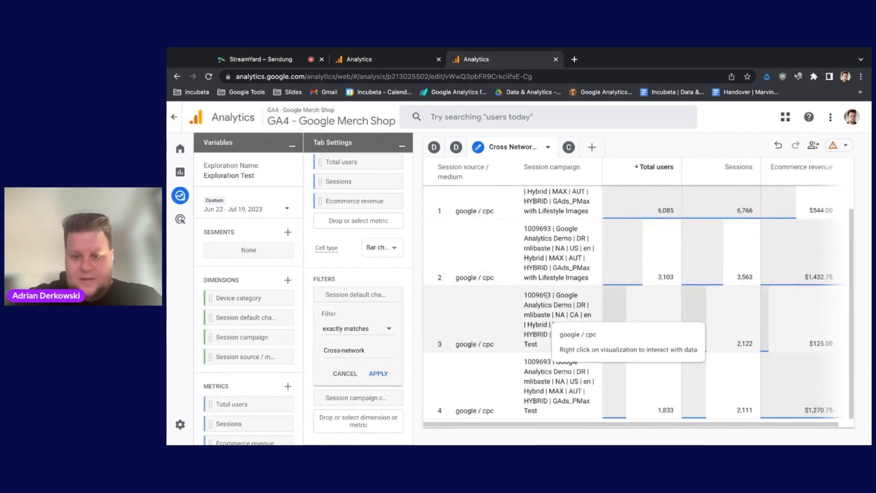
scroll(545, 320, up, 2)
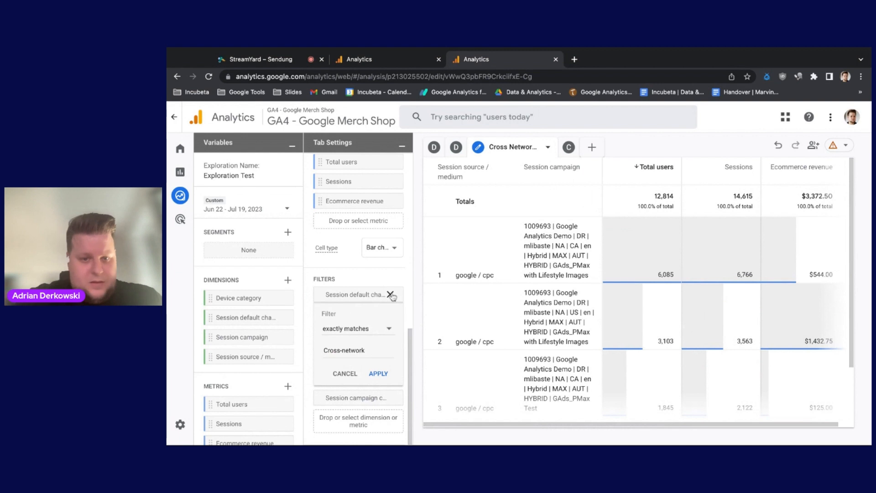
Step: Remove the Session default channel group and Session campaign filters from the Cross Network Deepdive table, and switch to the Device Category table
click(391, 295)
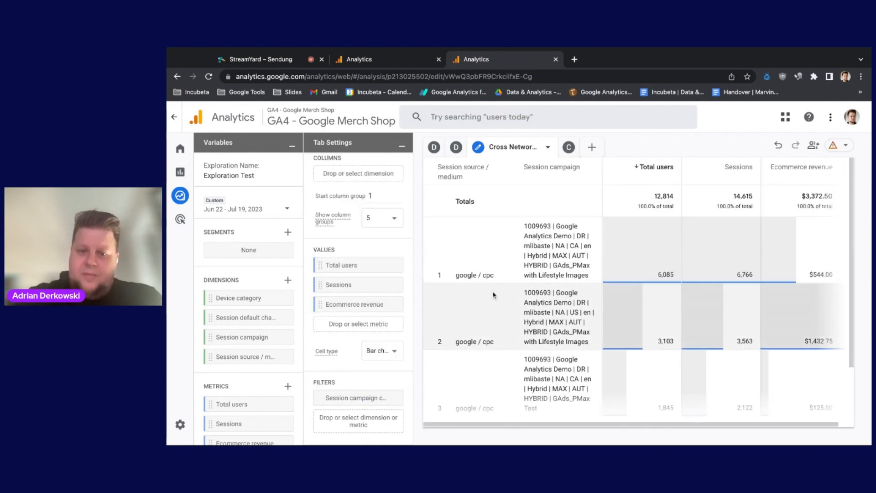
click(337, 396)
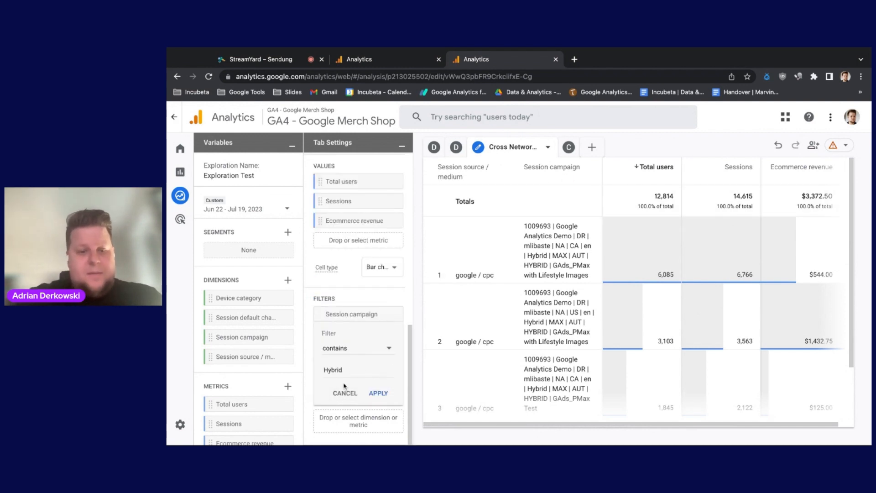
click(390, 315)
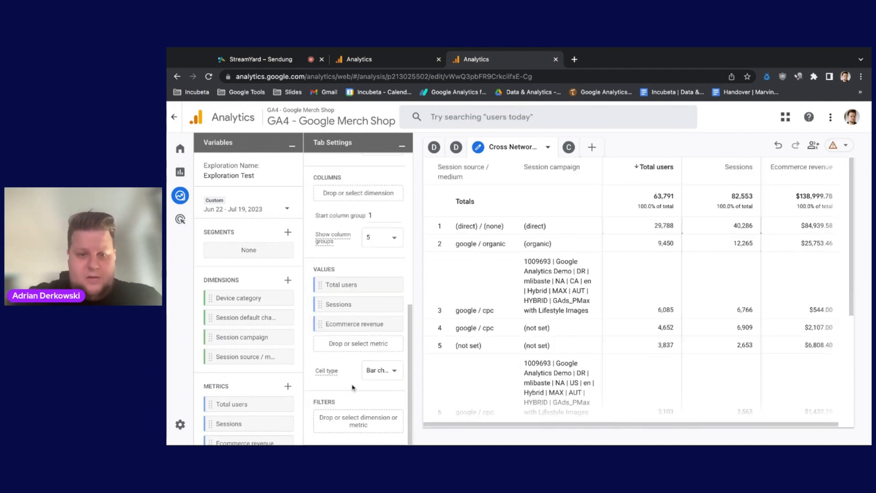
scroll(352, 388, up, 3)
scroll(352, 388, up, 5)
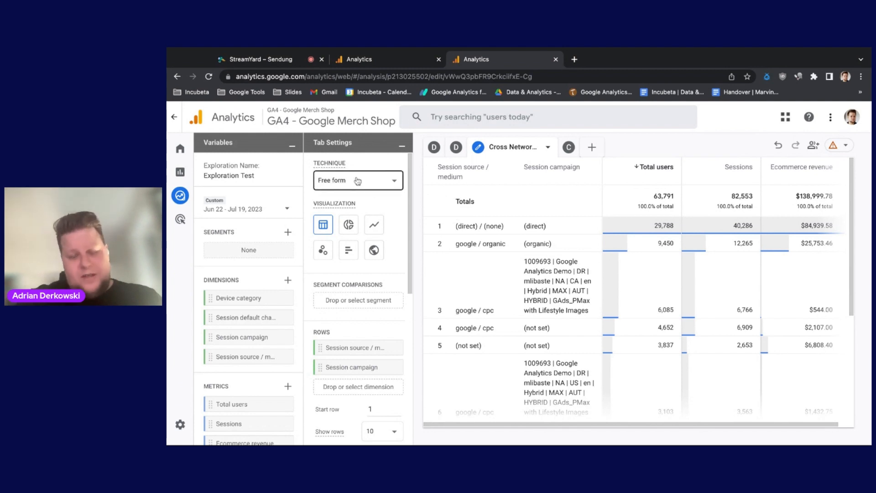
click(434, 147)
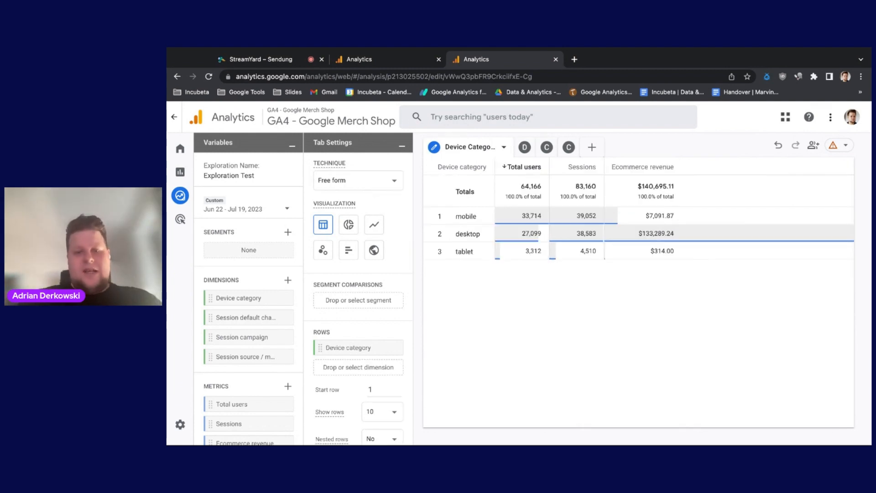
Step: Return to the Explorations overview, look through the saved explorations and open the available actions for Exploration Test
click(182, 197)
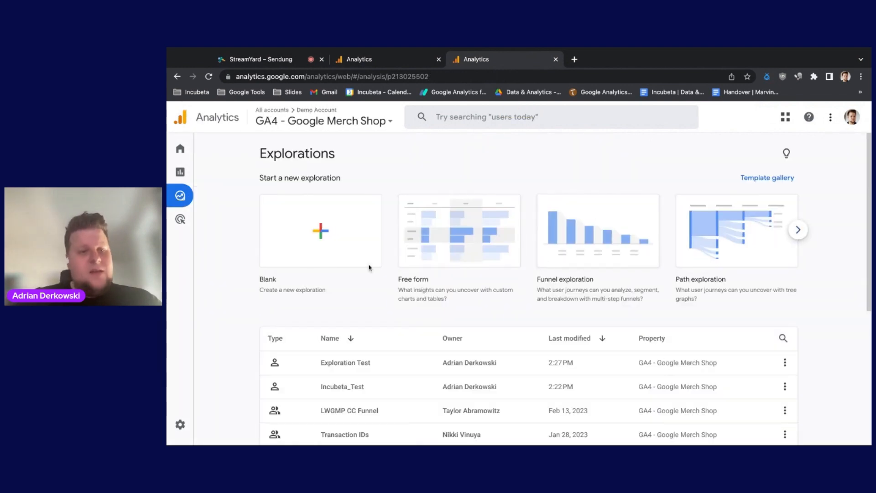
mouse_move(182, 210)
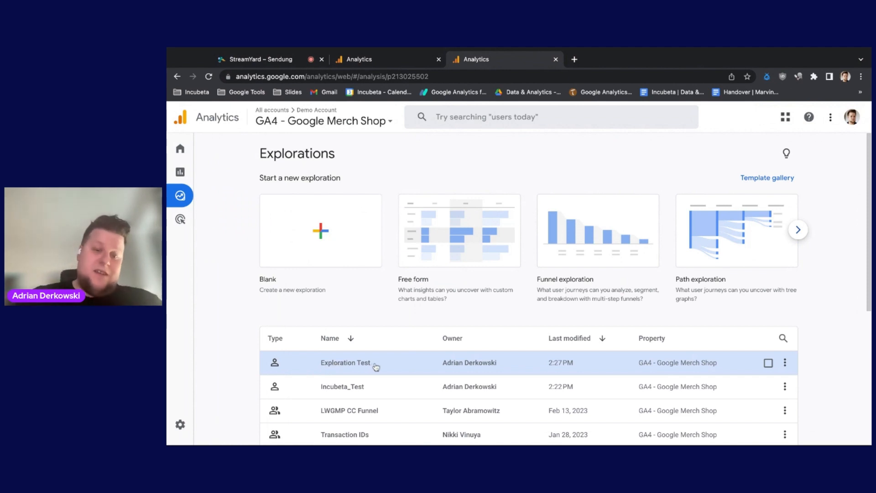
scroll(390, 380, down, 4)
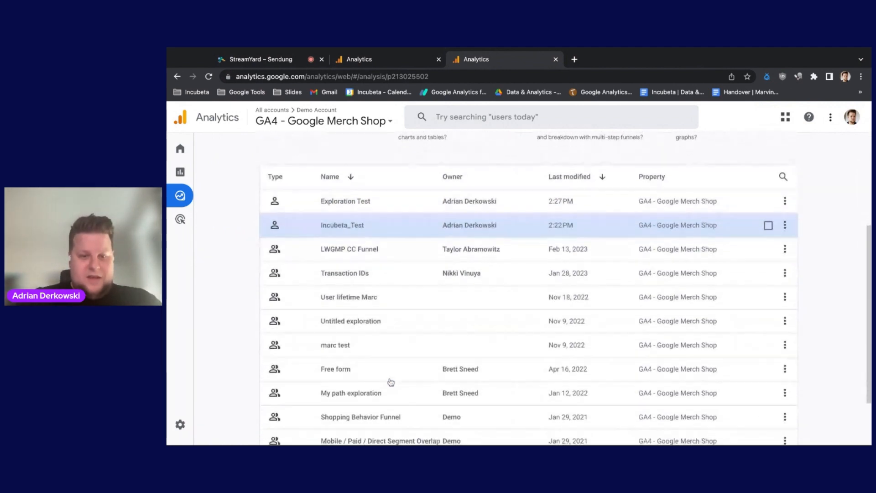
scroll(380, 328, up, 5)
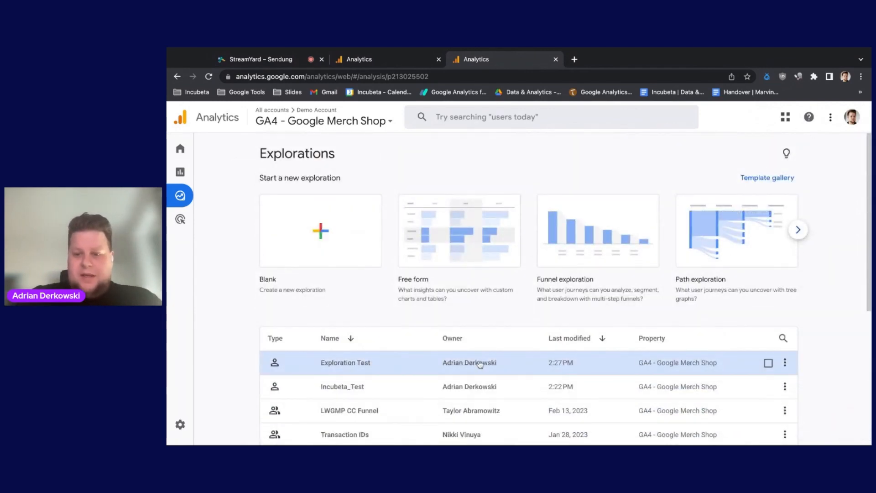
click(785, 362)
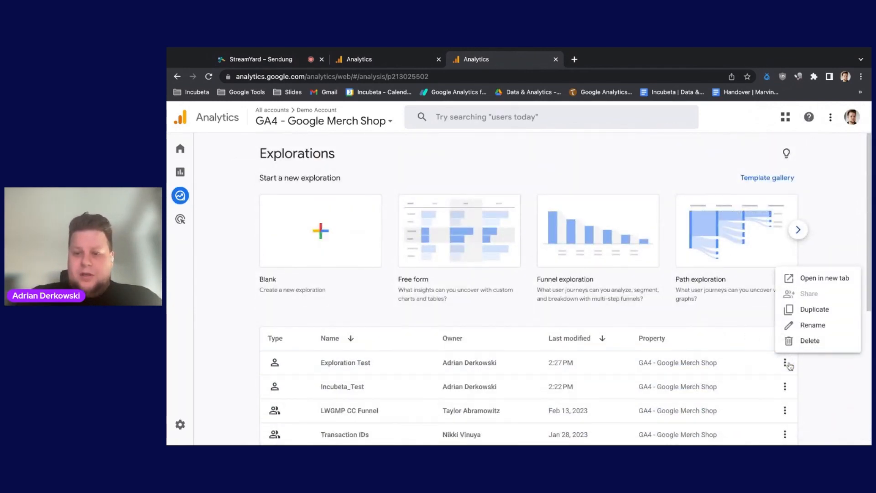